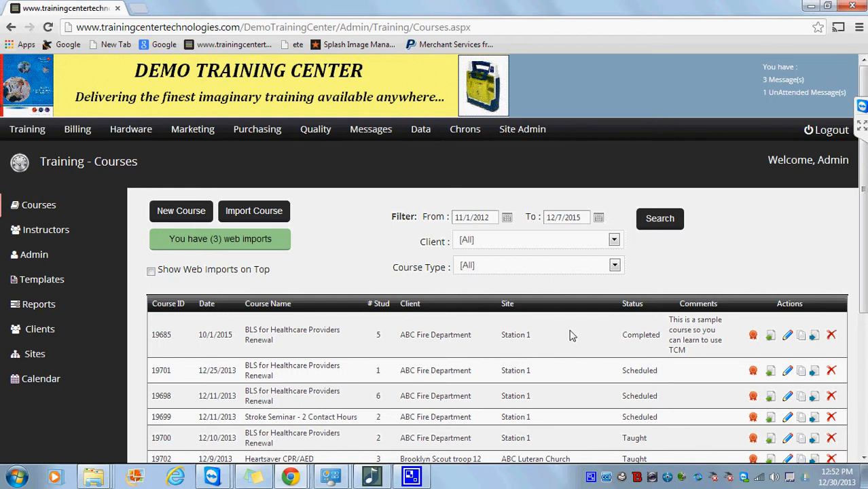
Reload the training courses list and scroll through it.
click(22, 131)
scroll(741, 287, down, 2)
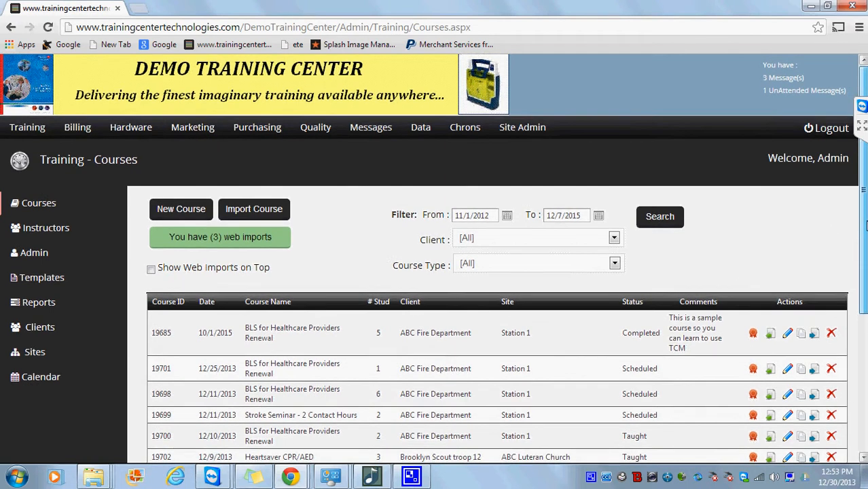
scroll(433, 258, down, 1)
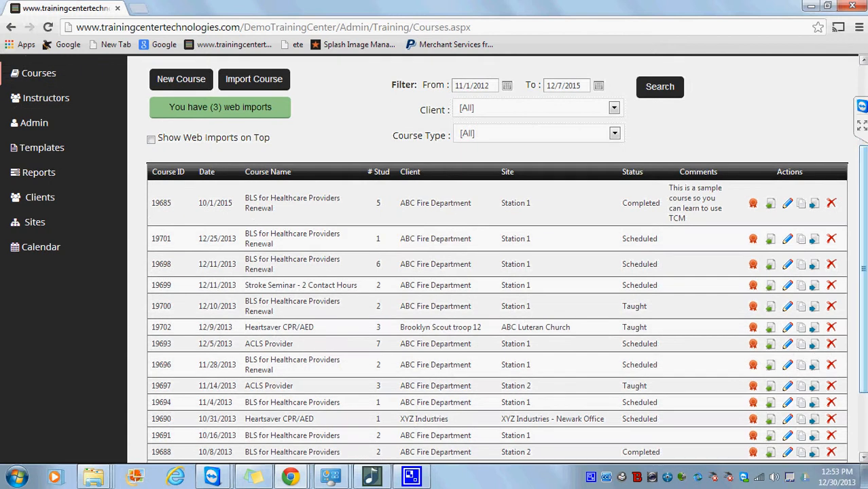
scroll(398, 210, up, 2)
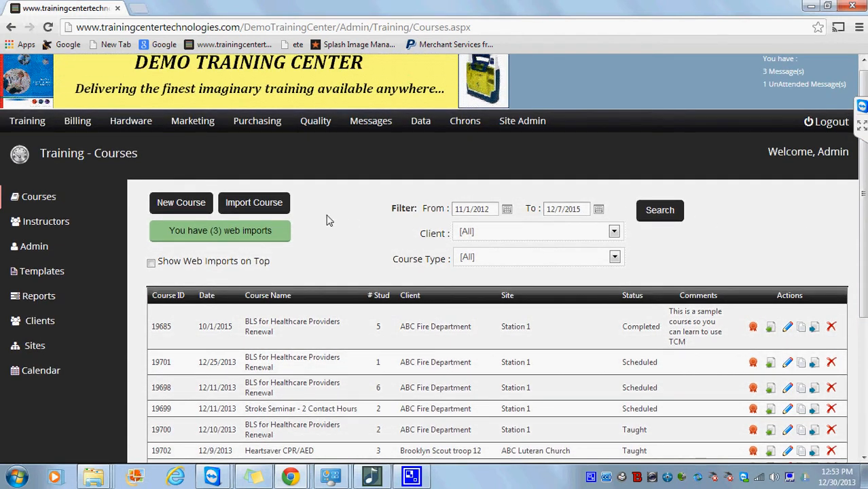
Start a new course with client ABC Fire Department and site Station 1.
click(194, 206)
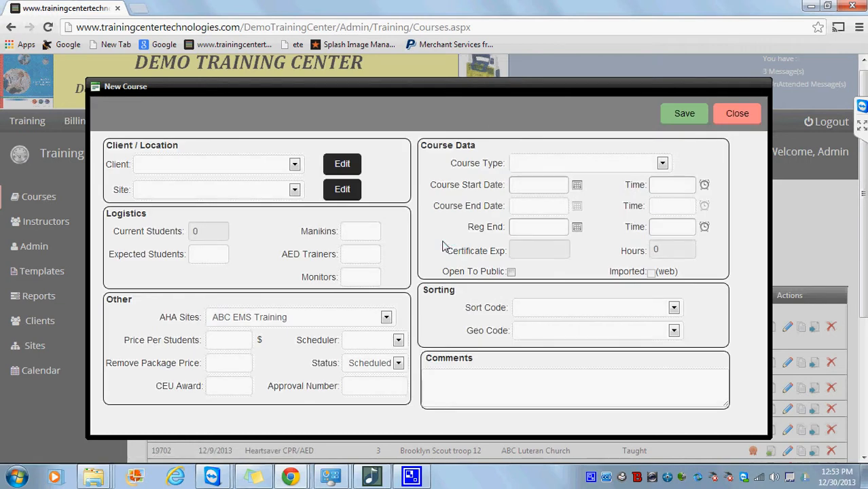
click(292, 165)
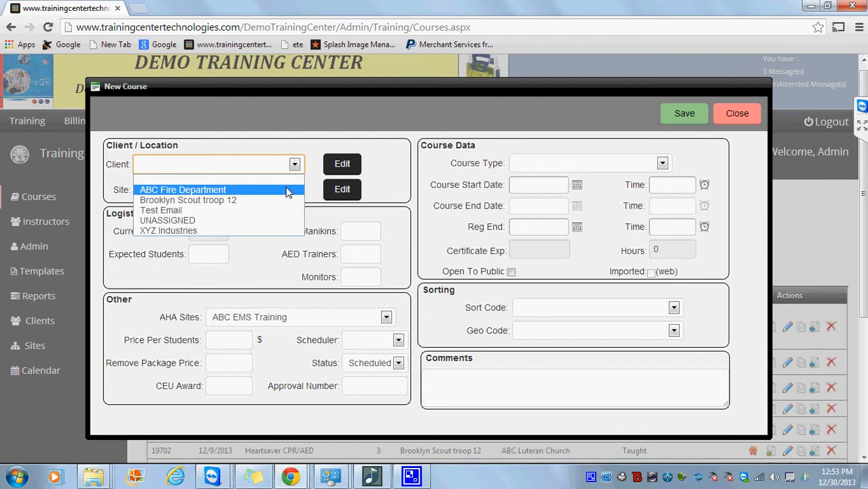
click(288, 193)
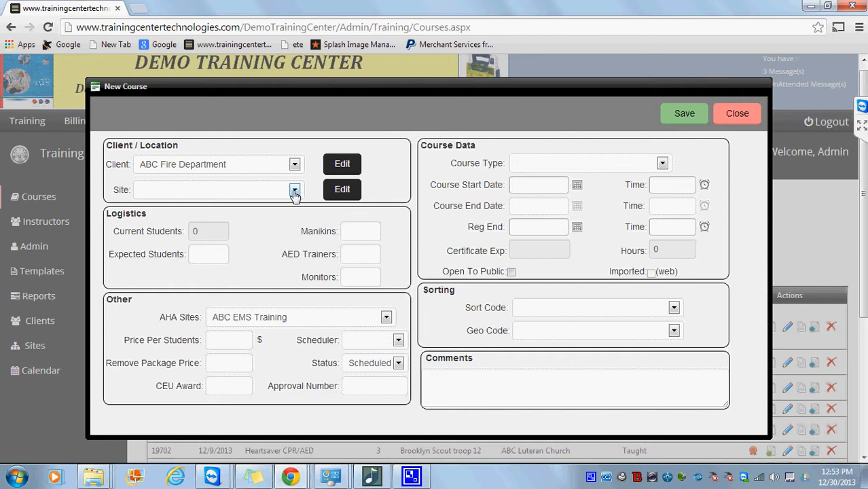
click(295, 192)
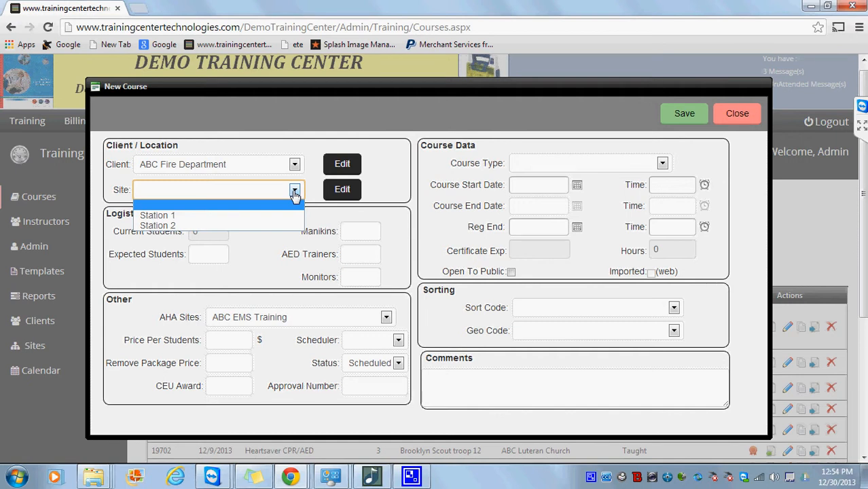
click(295, 215)
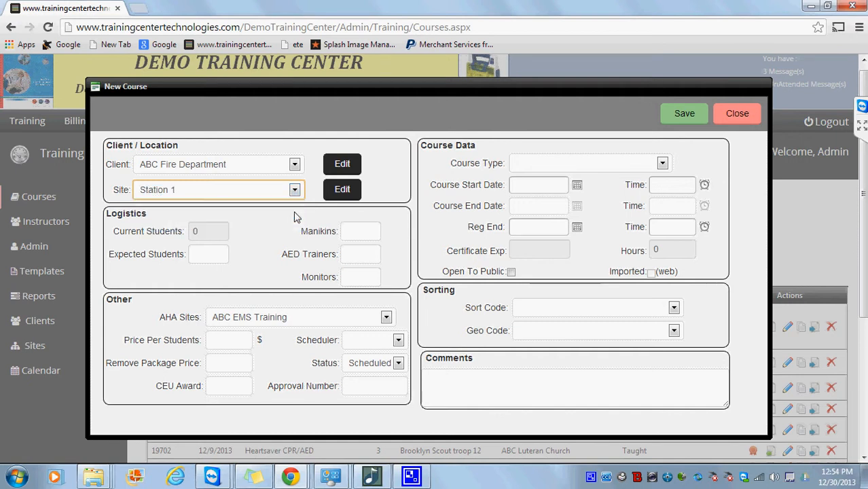
click(421, 188)
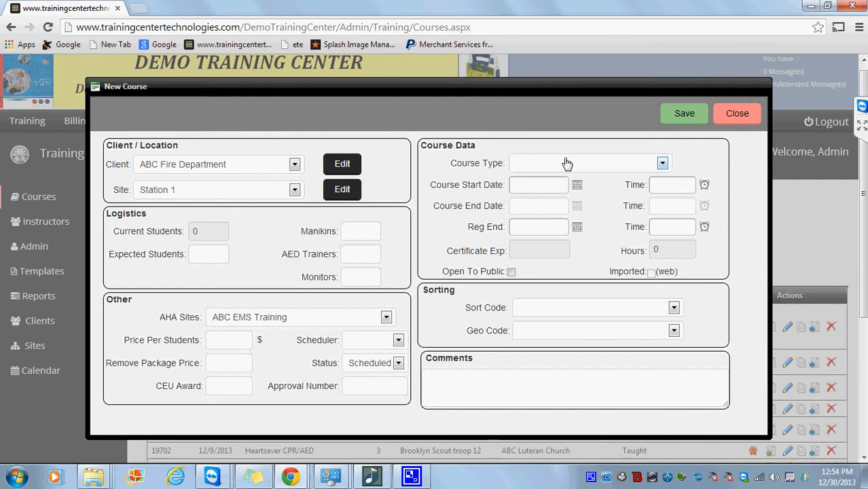
Set the course type to BLS for Healthcare Providers.
click(662, 165)
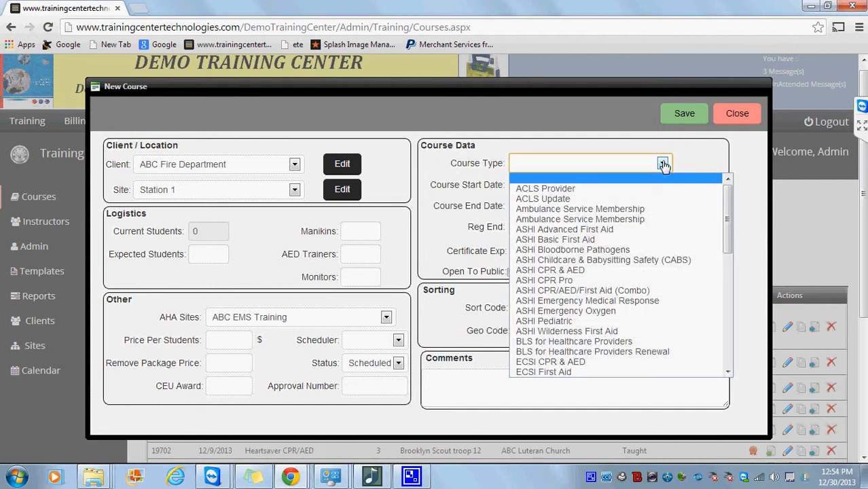
drag(727, 227, 731, 267)
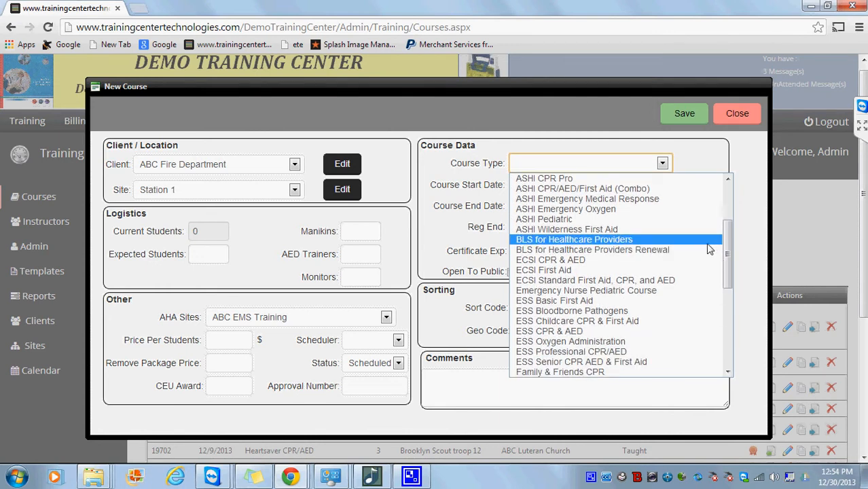
click(706, 240)
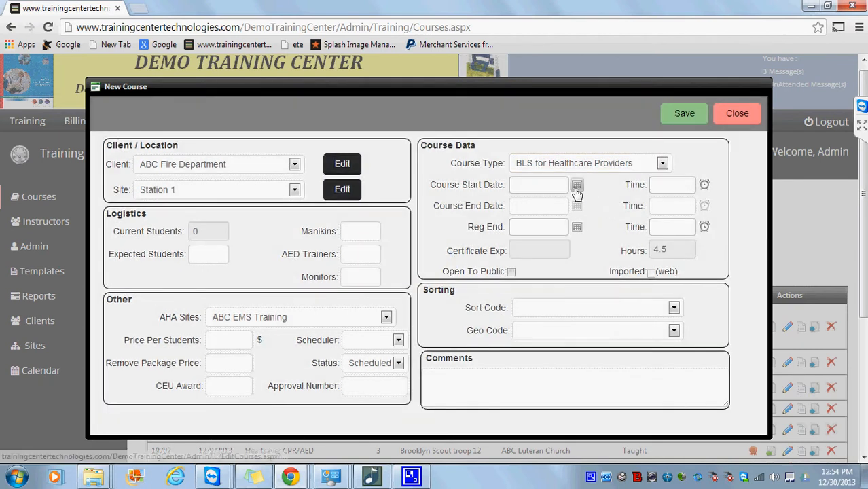
Set the start date to December 25, 2013 with a 09:00 AM start time.
click(576, 186)
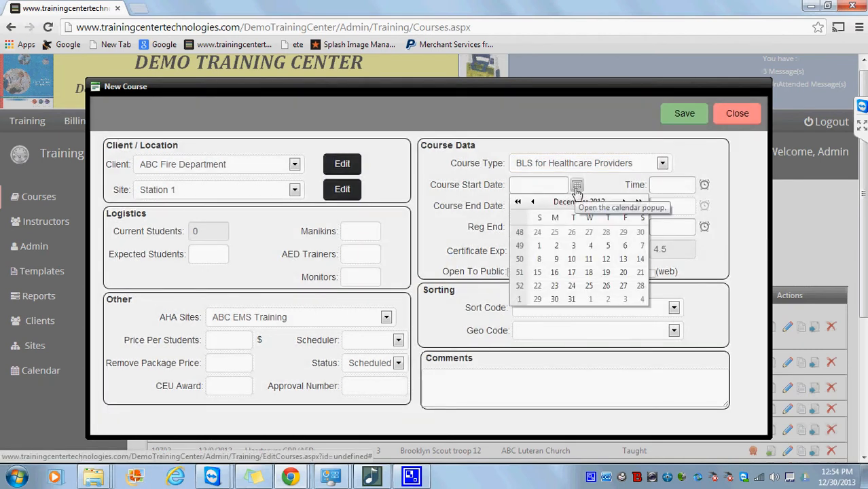
click(590, 288)
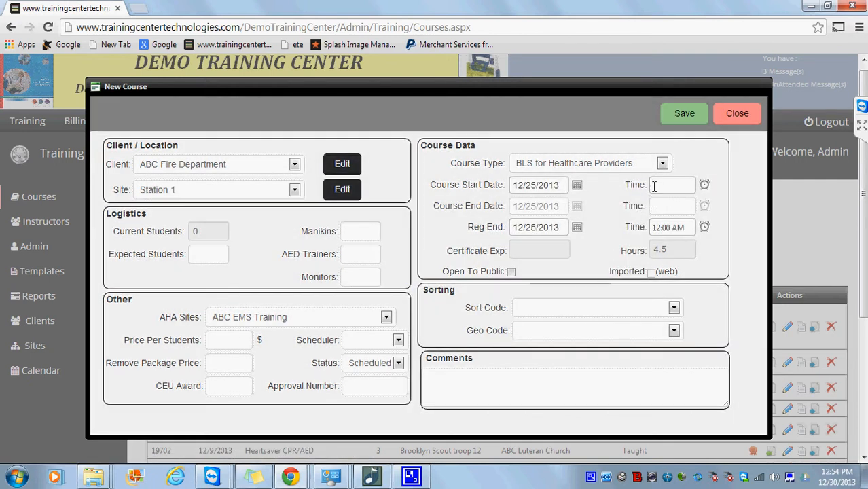
click(654, 186)
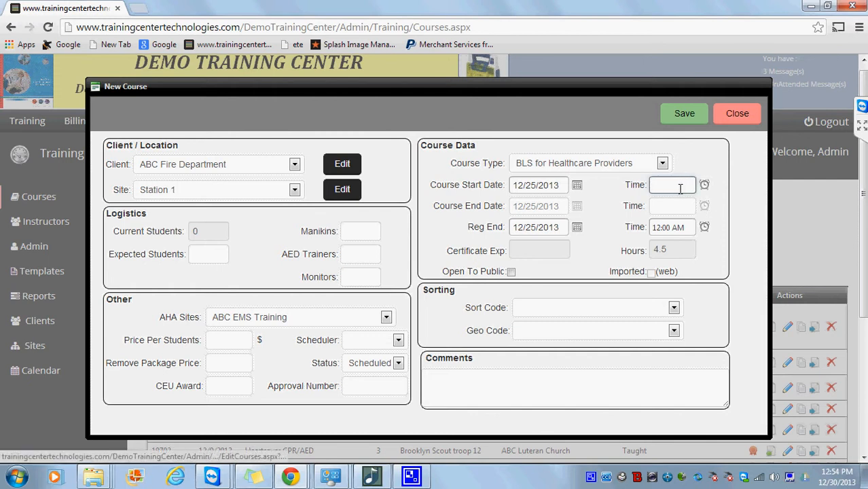
text(09)
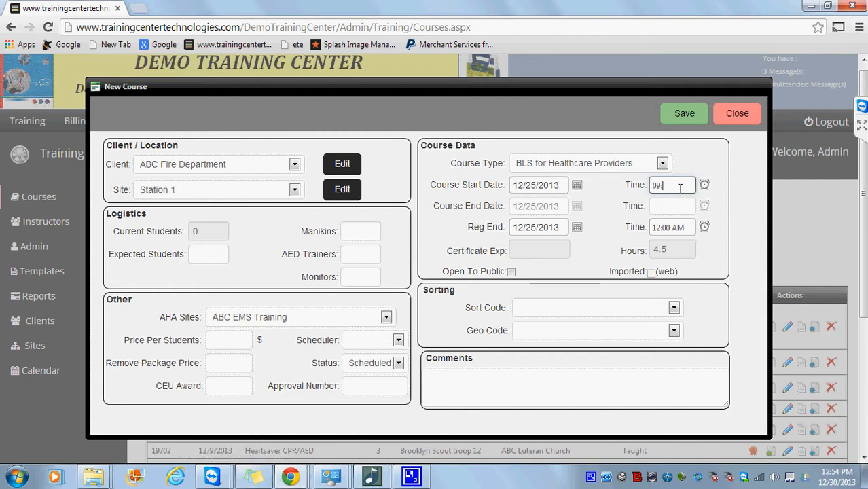
text(:00)
key(Tab)
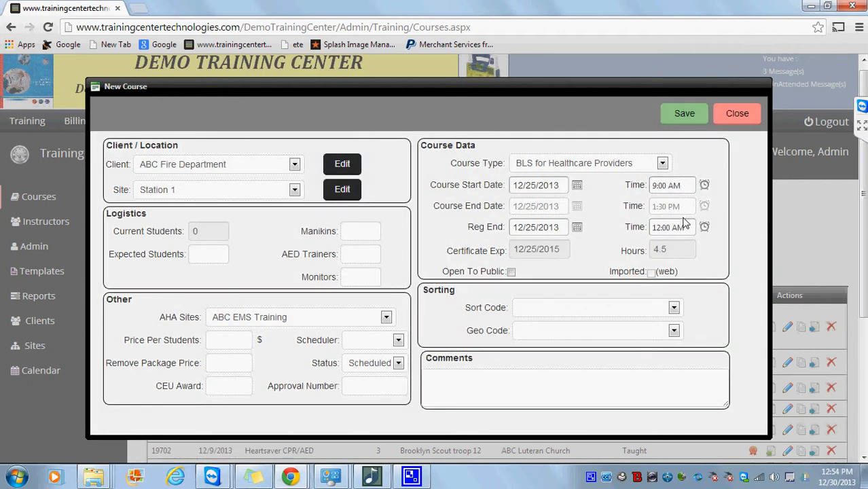
drag(561, 207, 515, 216)
click(681, 211)
drag(681, 210, 649, 213)
End registration on 12/24/2013 and tick Open To Public.
click(578, 229)
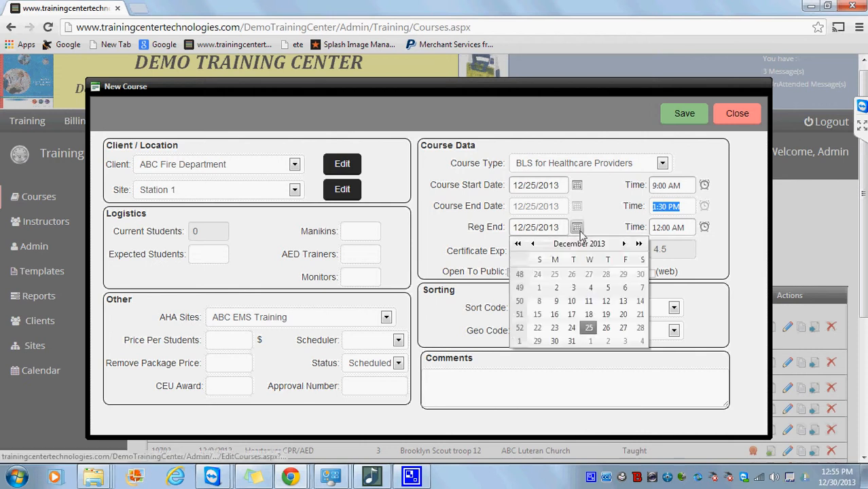
click(573, 328)
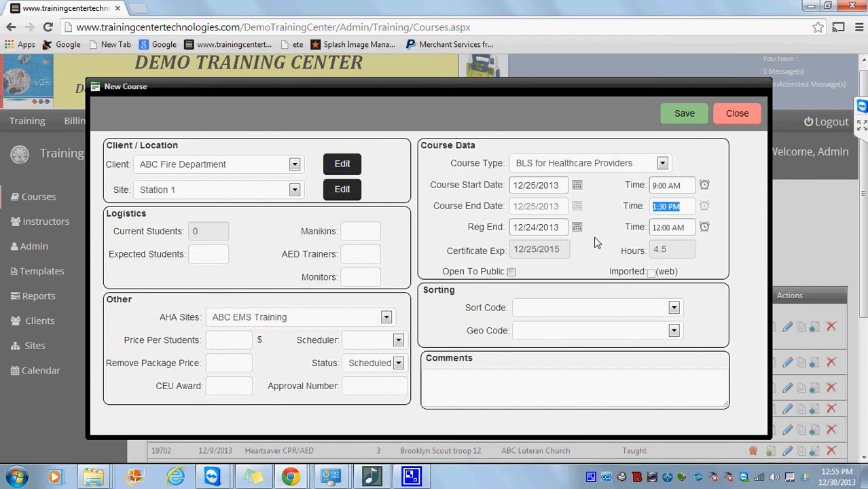
click(546, 251)
click(511, 272)
Enter 12 expected students, 12 manikins, 6 AED trainers and 6 monitors.
click(215, 250)
text(12)
click(248, 250)
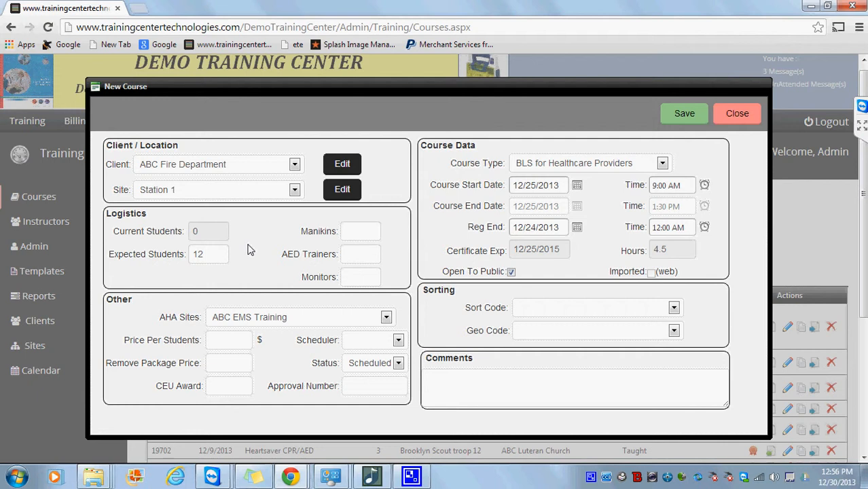
click(358, 234)
text(12)
click(357, 252)
text(6)
click(355, 278)
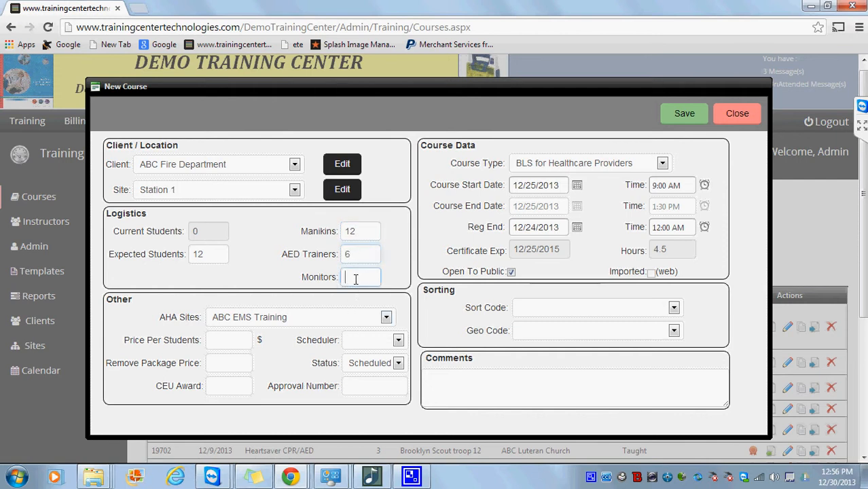
text(6)
click(249, 323)
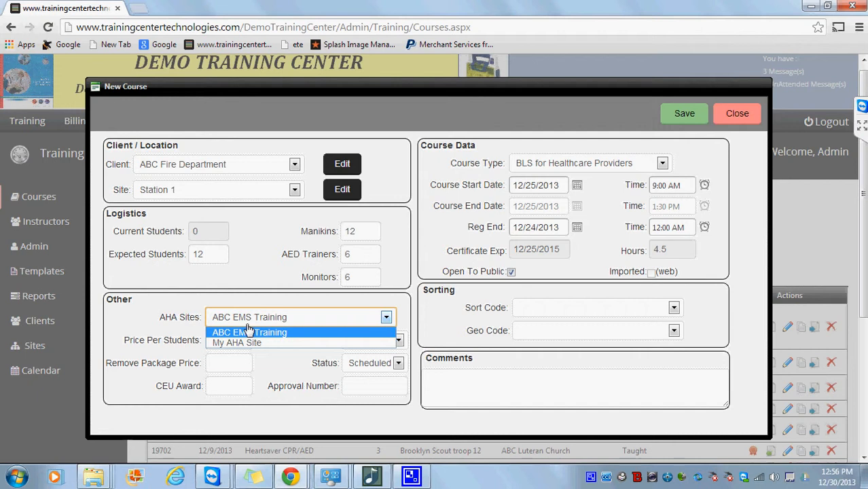
Keep ABC EMS Training as AHA site, set price 50.00 per student, and assign the scheduler.
click(250, 333)
click(237, 340)
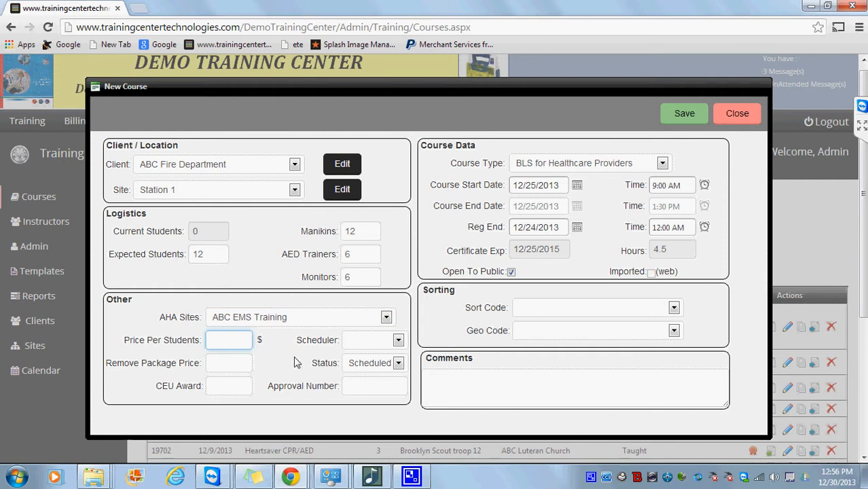
text(50.00)
key(Tab)
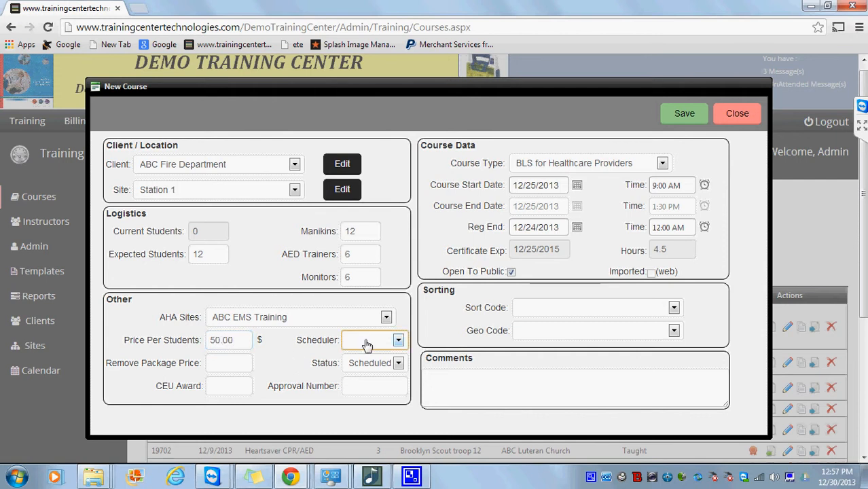
click(397, 341)
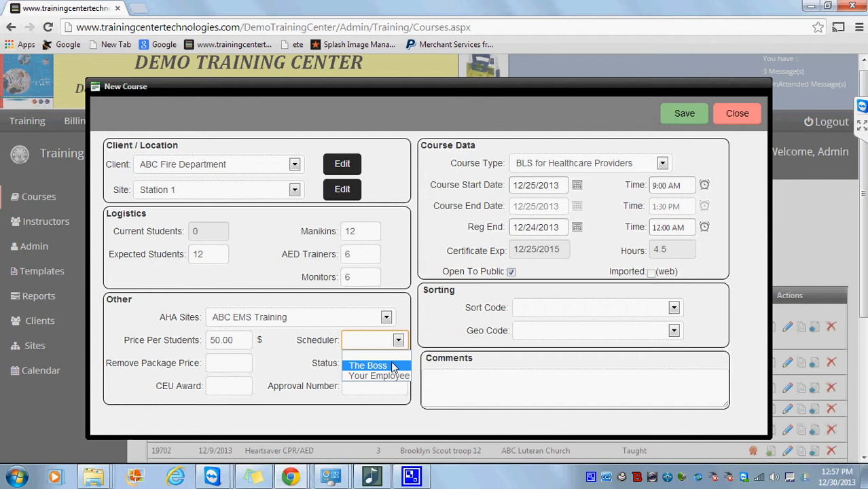
click(393, 367)
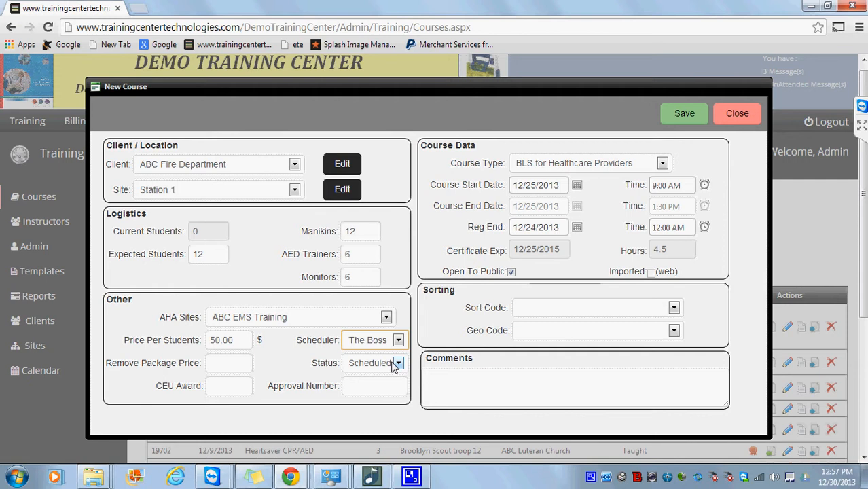
Enter a CEU award of 4.0 and approval number 123123.
click(242, 360)
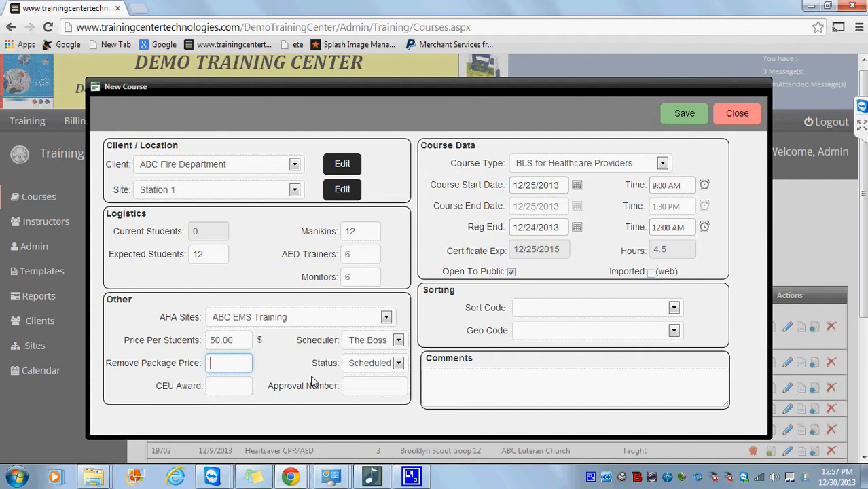
click(238, 386)
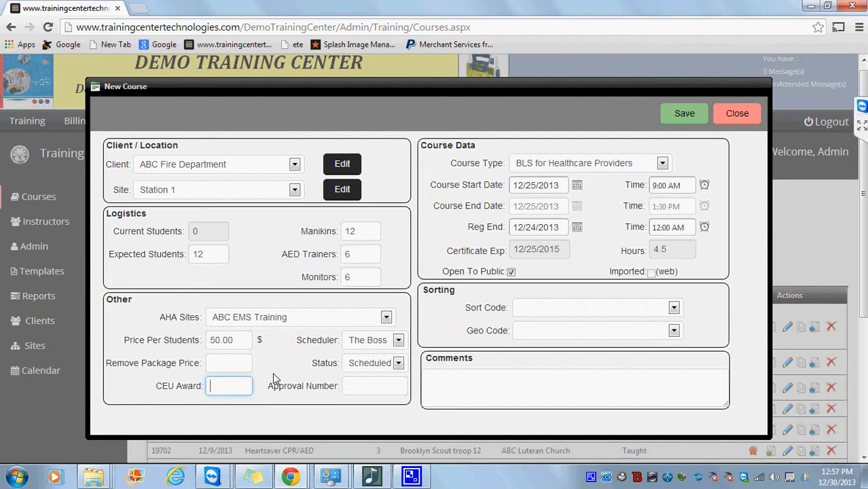
text(4.0)
key(Tab)
text(123123)
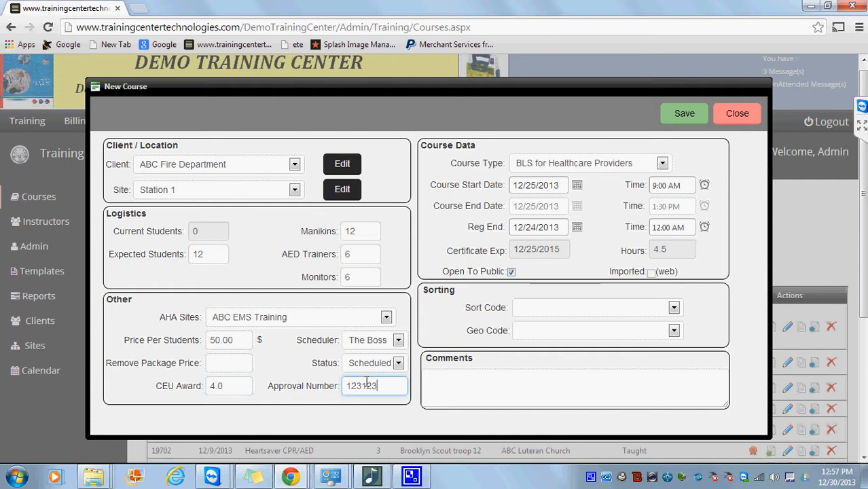
click(438, 384)
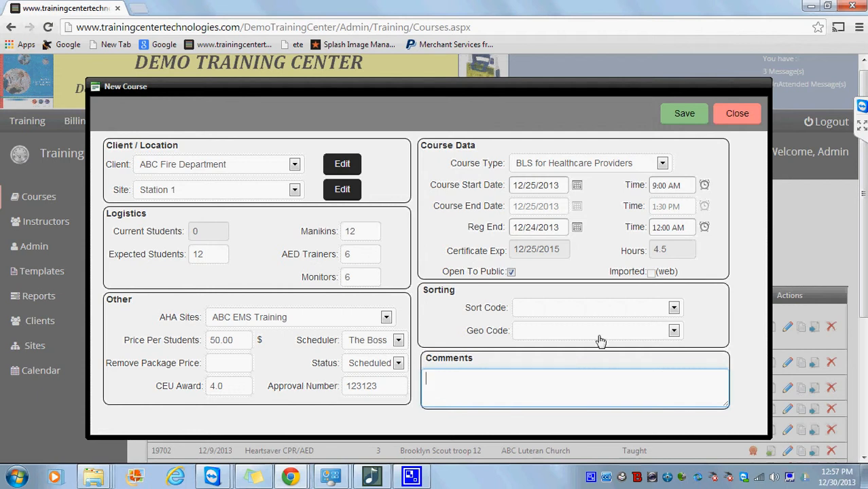
Choose sort code BLS, geo code Bergen County, NJ (BER), and comment 'This simply comments'.
click(674, 307)
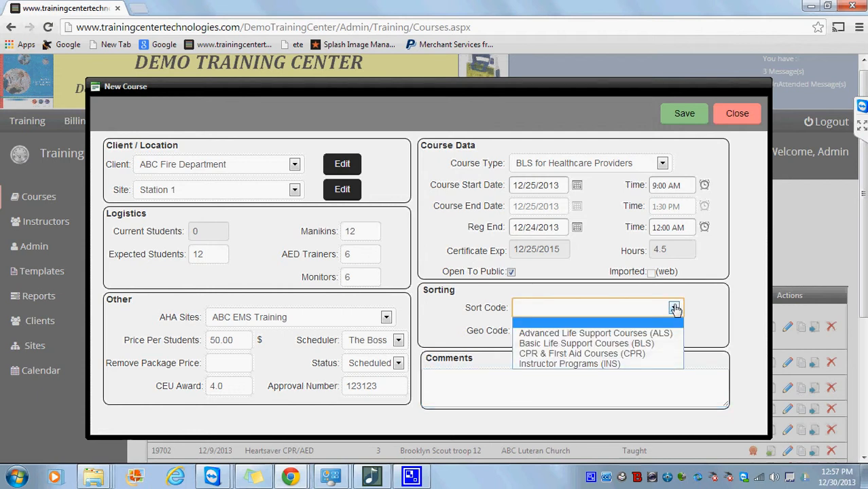
click(651, 344)
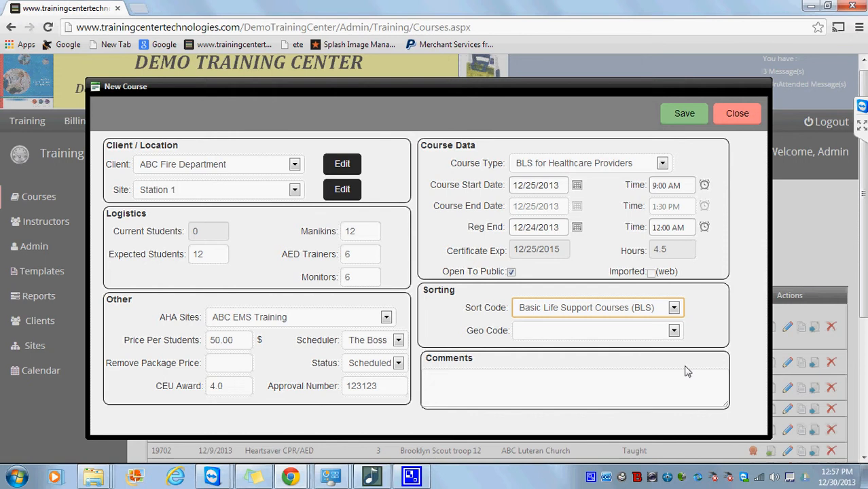
click(674, 331)
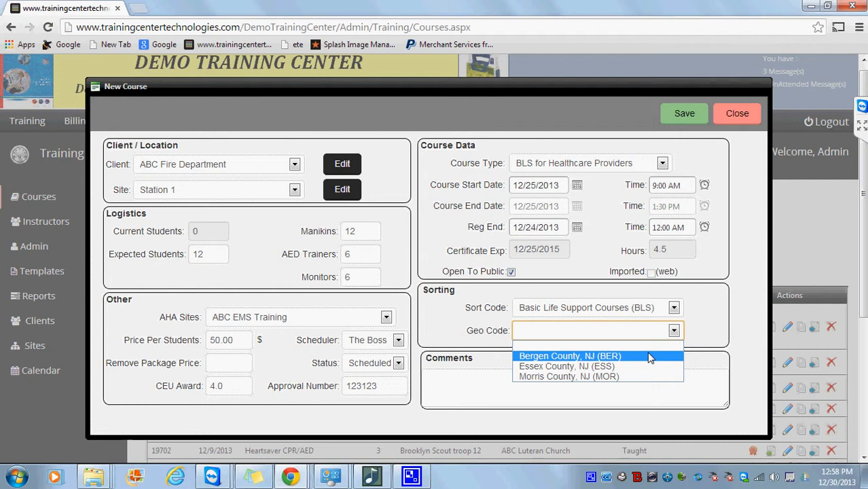
click(648, 357)
click(626, 377)
text(Thi)
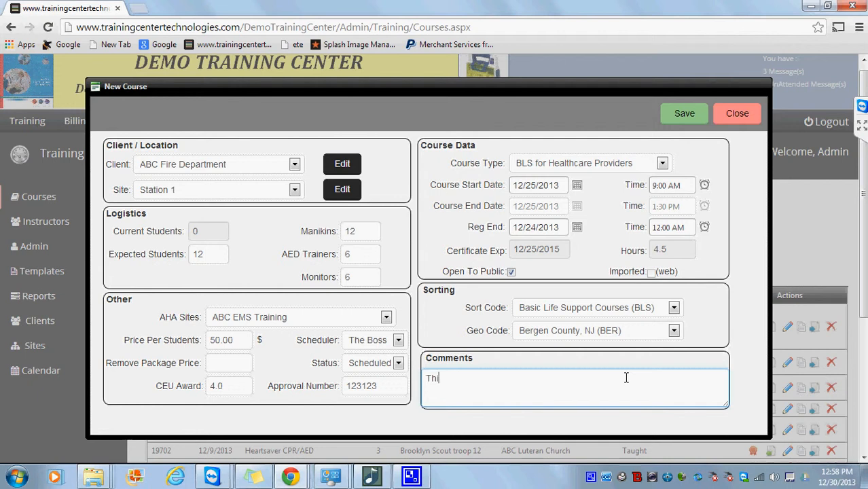
text(s simply comments)
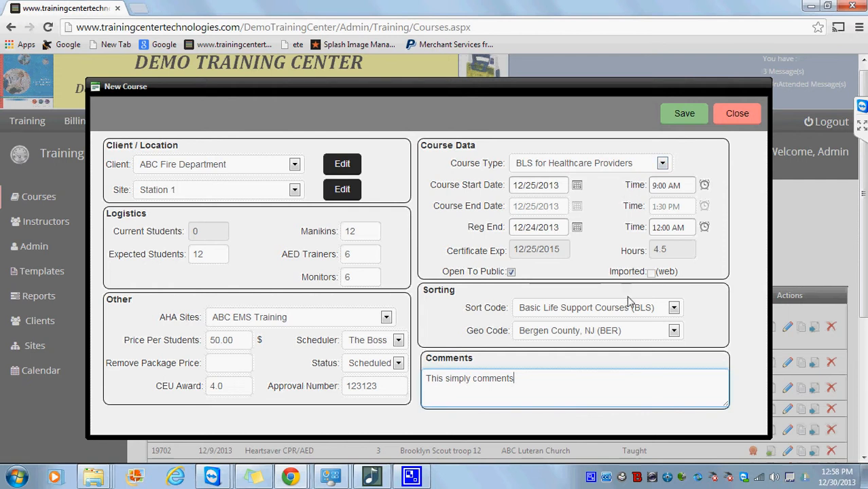
Save the course, accept multi-session scheduling, and set session 1 to 2 hours.
click(685, 114)
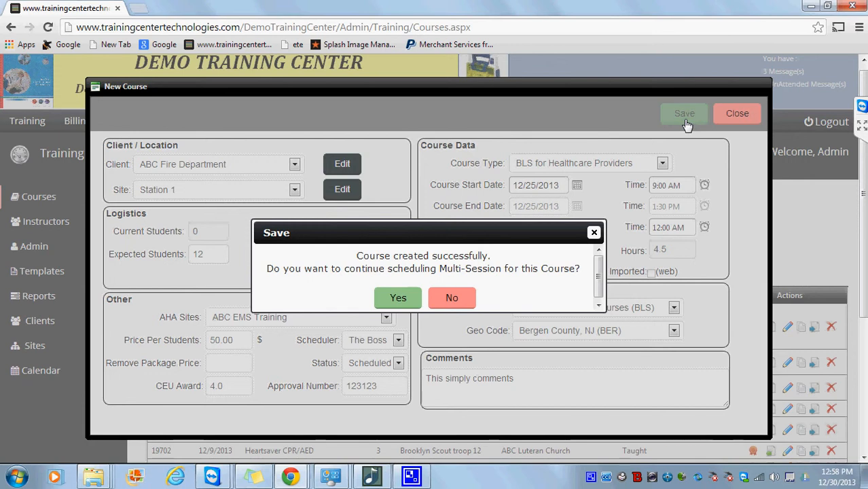
click(400, 297)
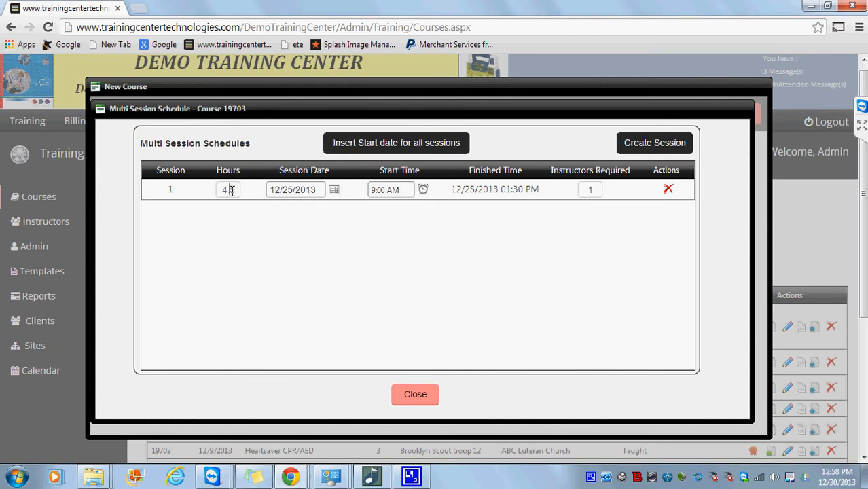
drag(231, 191, 206, 188)
text(2)
key(Tab)
Add a second session of 2.5 hours on 12/26/2013 starting at 9:00 AM.
click(633, 146)
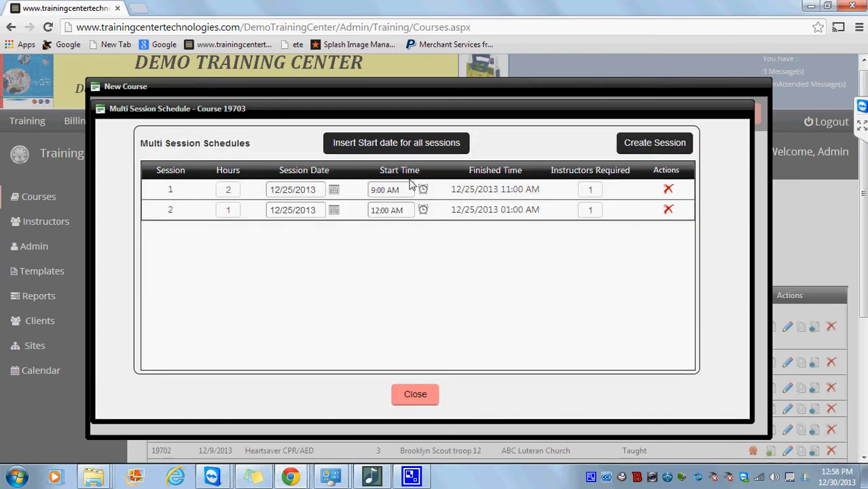
click(233, 210)
key(BackSpace)
text(2)
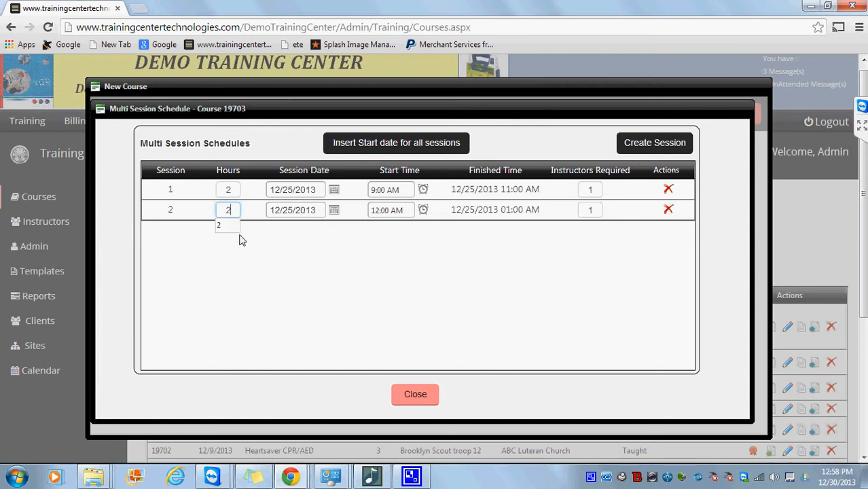
text(.5)
key(Tab)
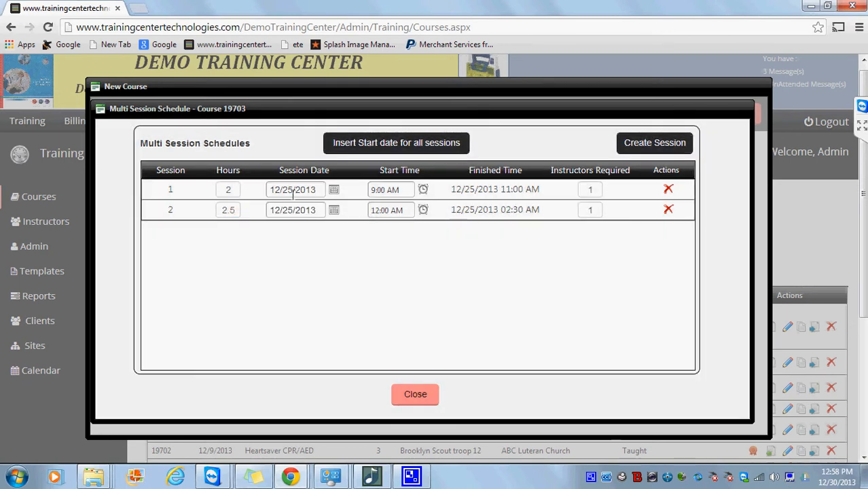
click(291, 206)
click(291, 210)
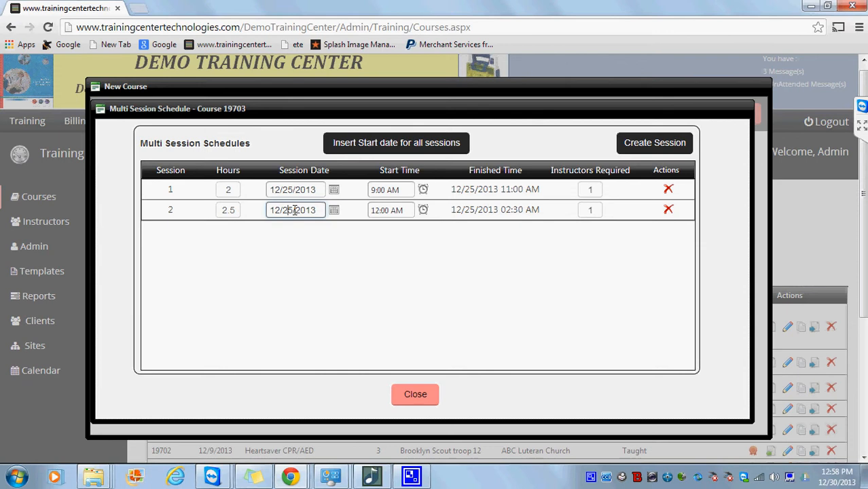
key(BackSpace)
text(6)
key(Tab)
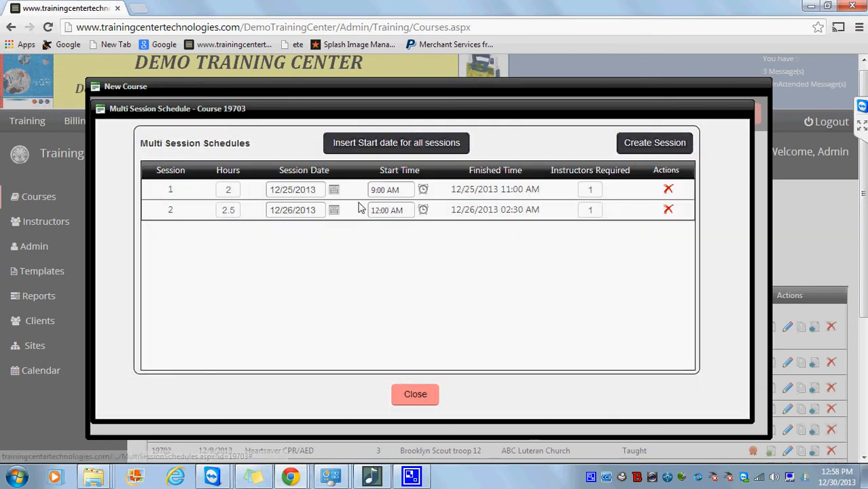
text(0900)
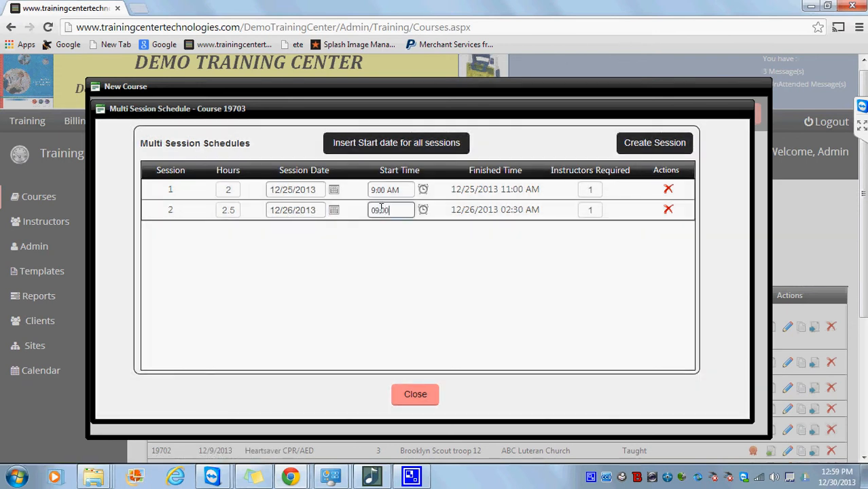
key(Tab)
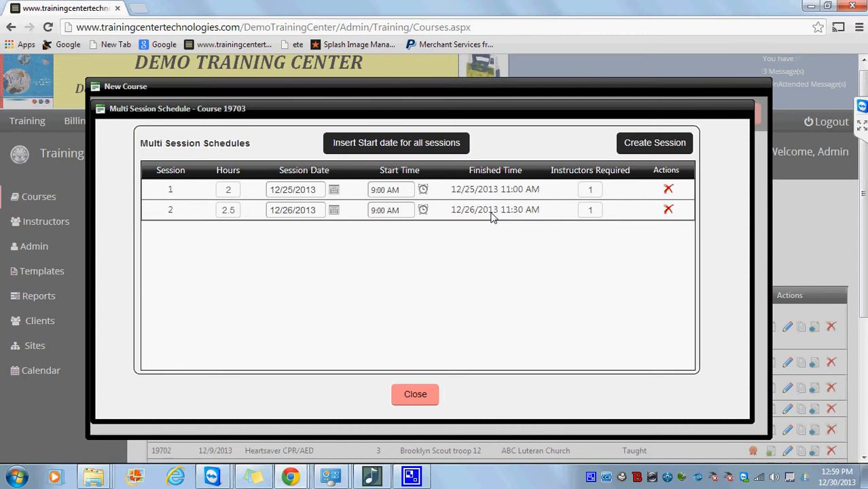
Close the session schedule, save the course, and locate row 19703 in the list.
click(428, 394)
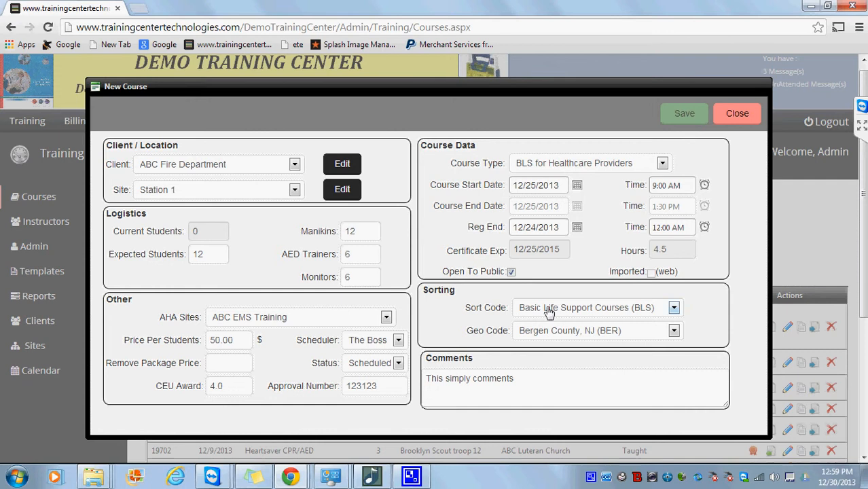
click(667, 117)
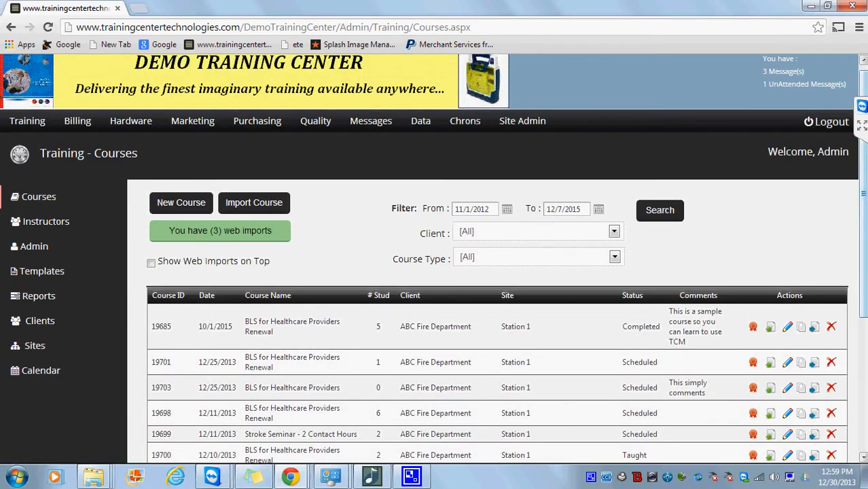
scroll(726, 320, down, 1)
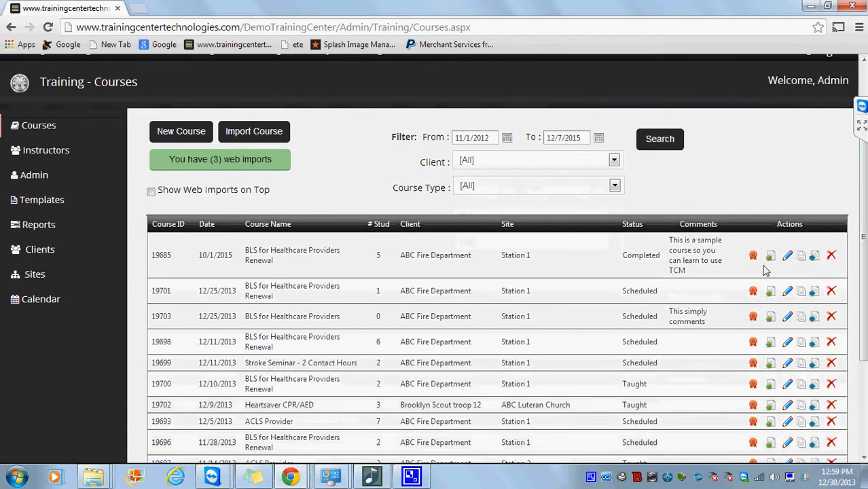
drag(647, 326, 150, 328)
drag(145, 319, 153, 317)
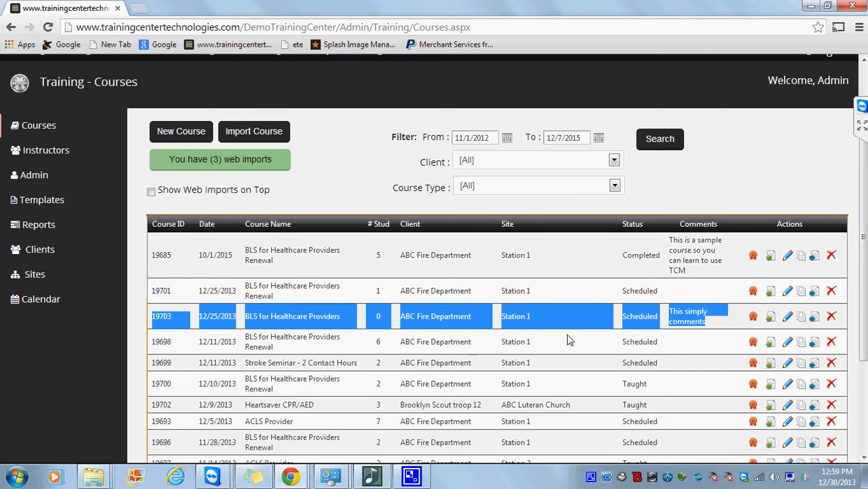
Open course 19703, review instructor credentials, and assign the first instructor.
click(787, 318)
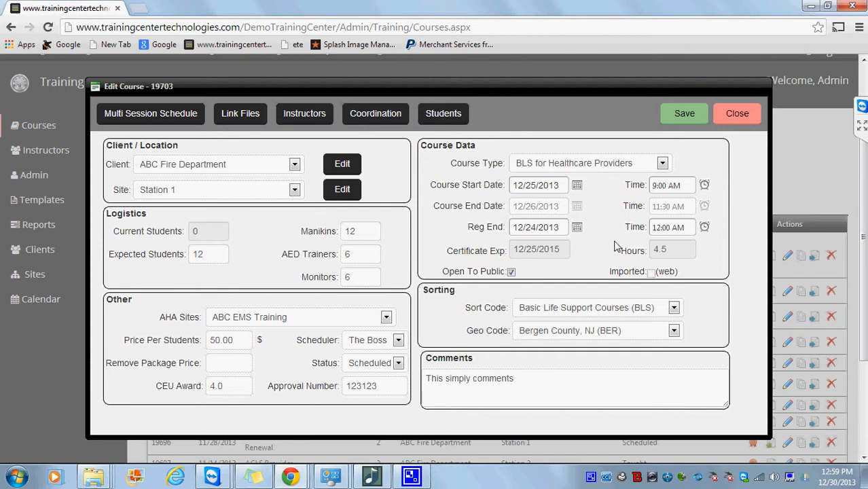
drag(514, 207, 562, 208)
drag(650, 207, 690, 210)
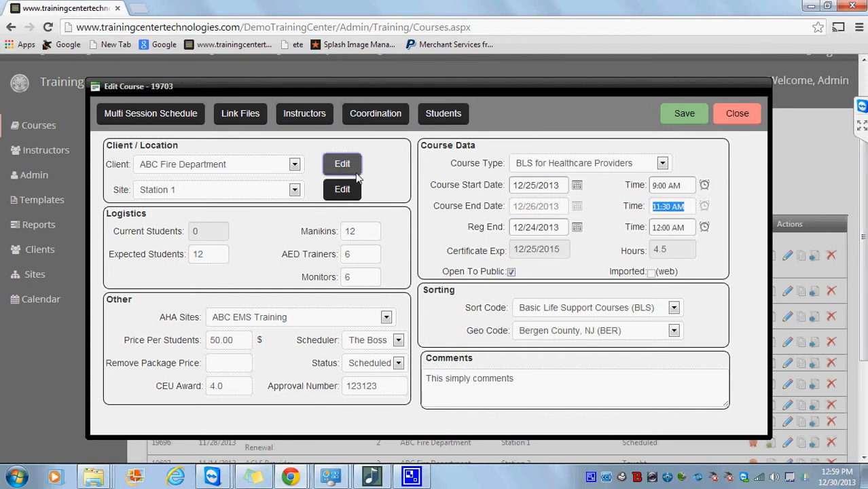
click(287, 120)
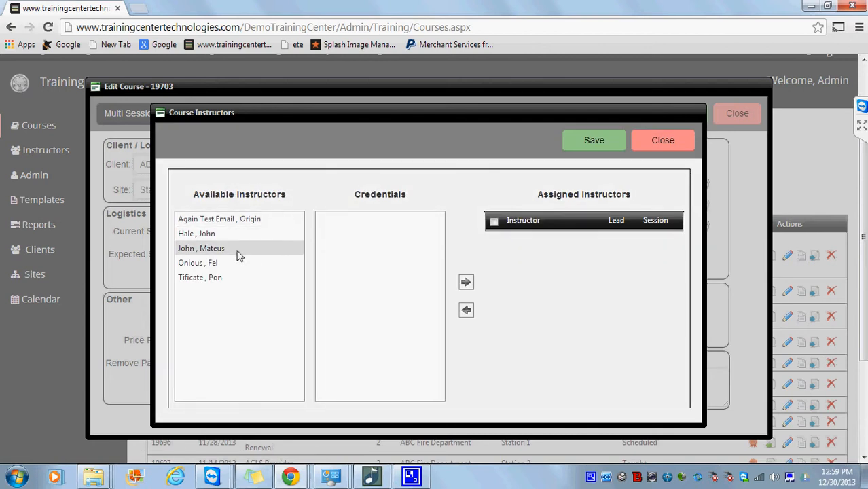
click(237, 253)
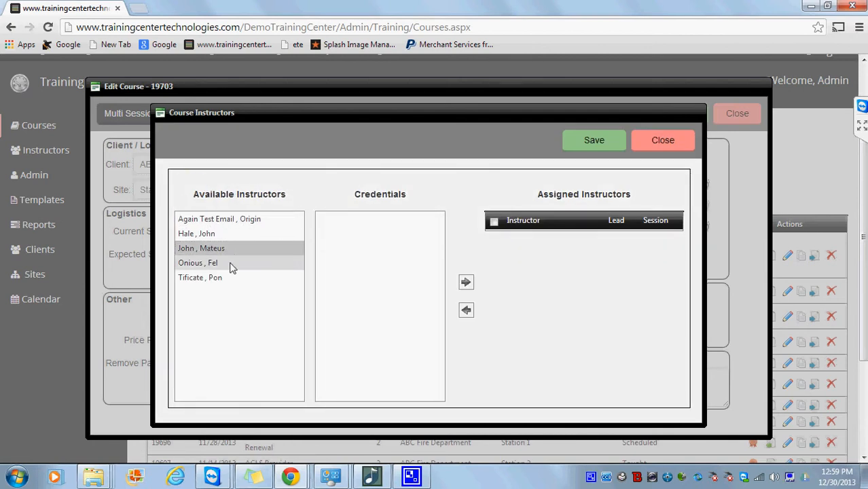
click(230, 268)
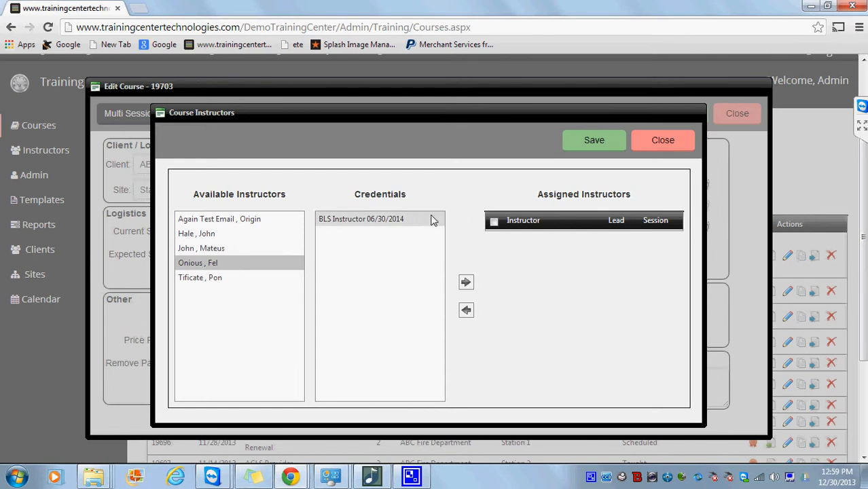
click(283, 281)
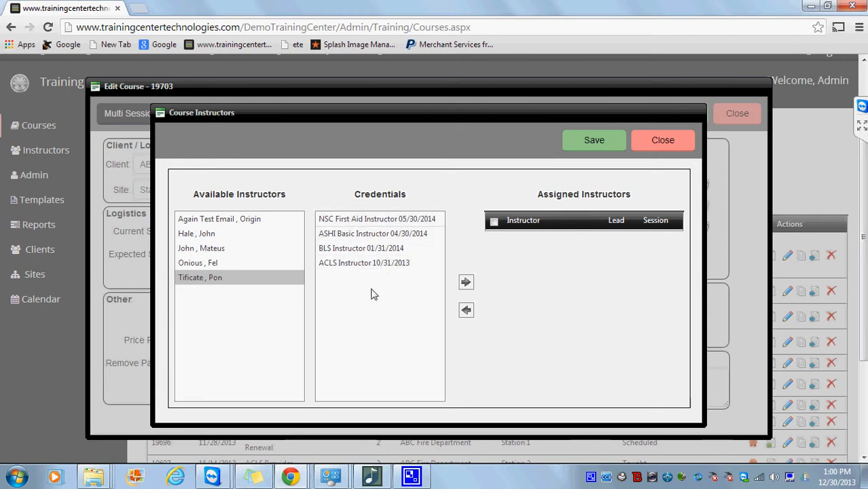
click(466, 284)
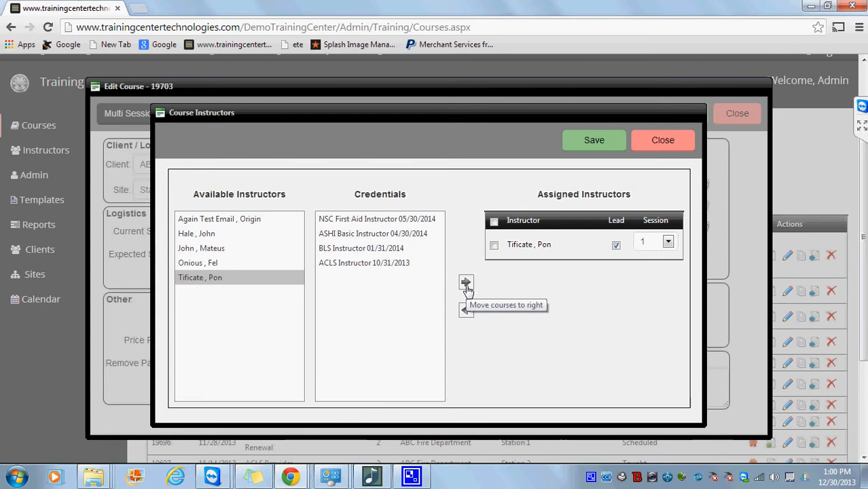
Assign a second instructor, keep the first as lead, and put the second on session 2.
click(282, 266)
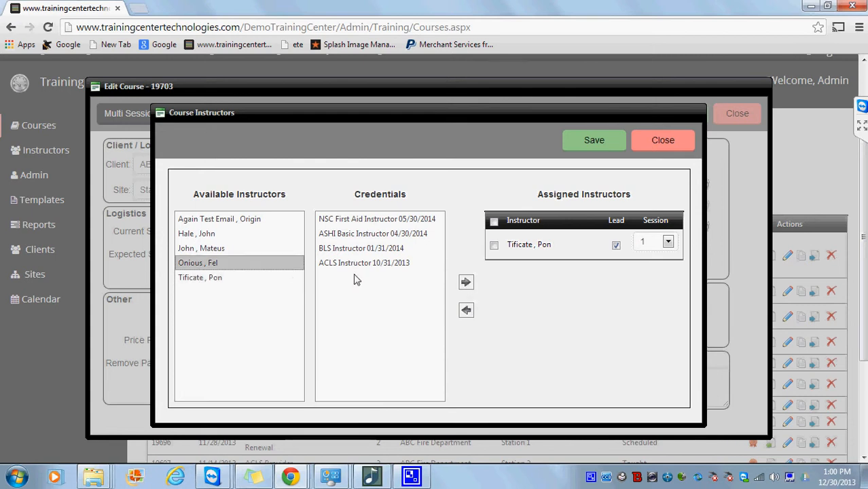
click(466, 282)
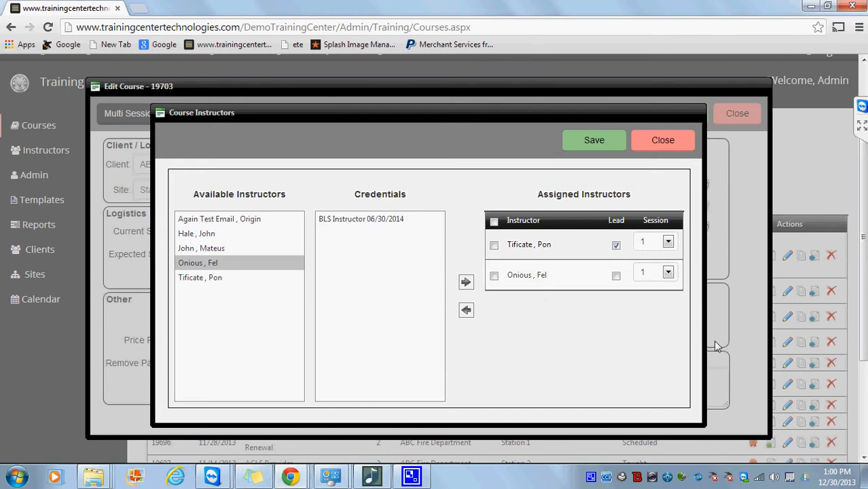
click(616, 276)
click(616, 244)
click(668, 273)
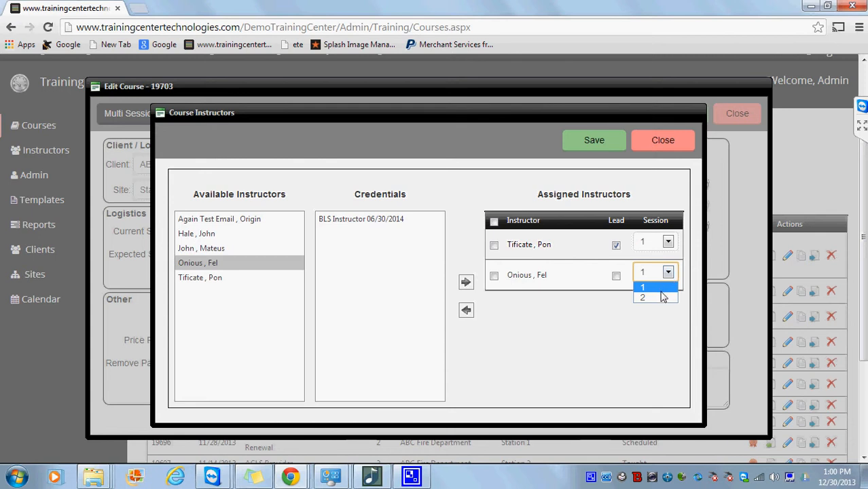
click(663, 297)
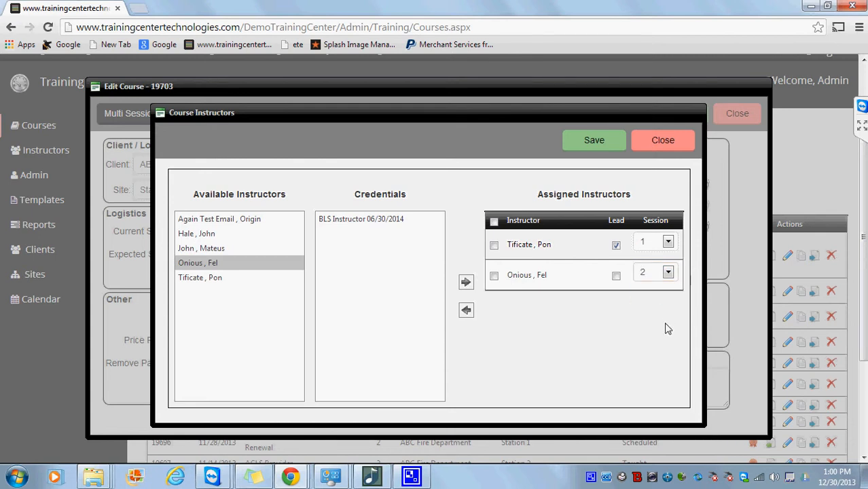
Save the instructors, open Students, and enter the new student's first name, last name and street.
click(606, 150)
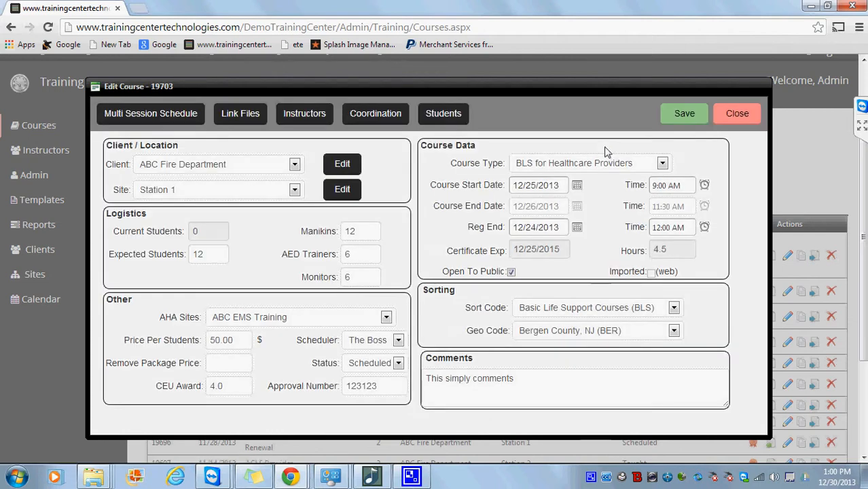
click(424, 123)
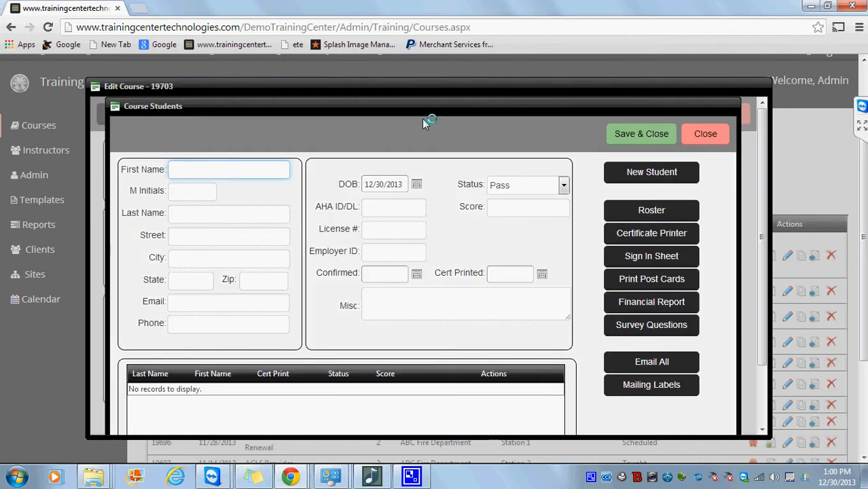
text(Student)
key(Tab)
key(Tab)
text(one)
text(ne)
key(Tab)
text(123 Main Street)
key(Tab)
Fill in the student's city, state, zip code, e-mail address and phone number.
text(Anytonw)
key(Tab)
text(NJ)
key(Tab)
text(08888)
key(Tab)
key(Tab)
text(123-123-1234)
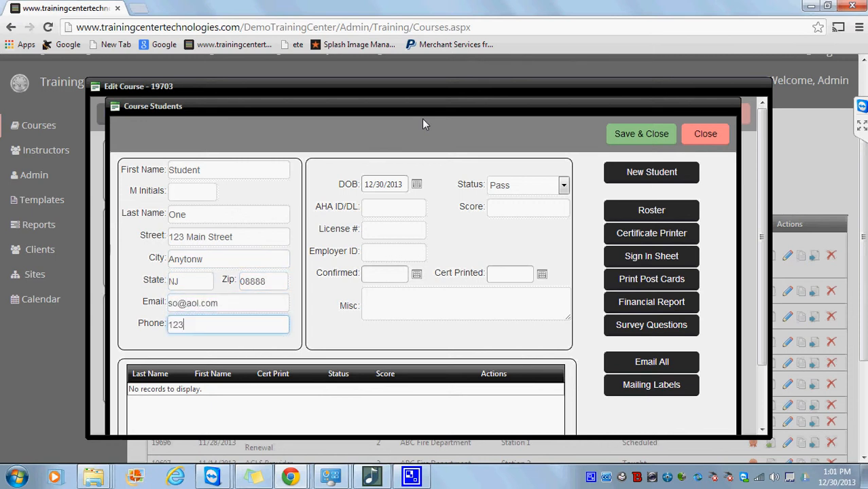
key(Tab)
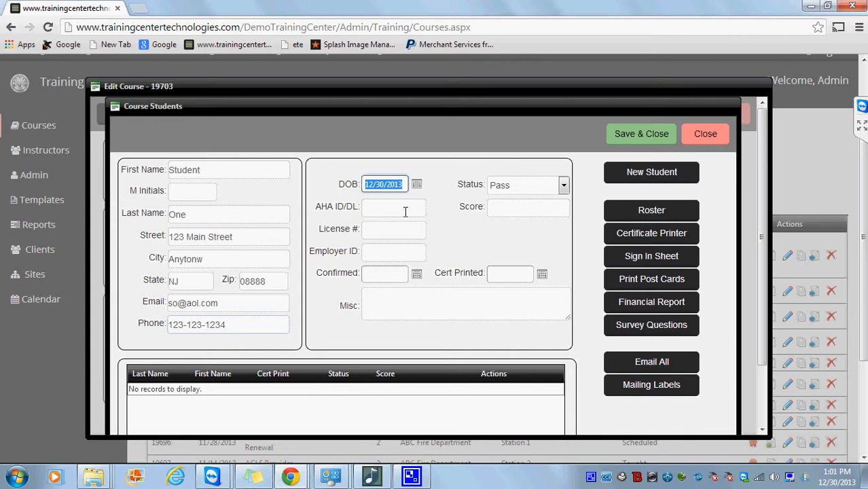
click(404, 209)
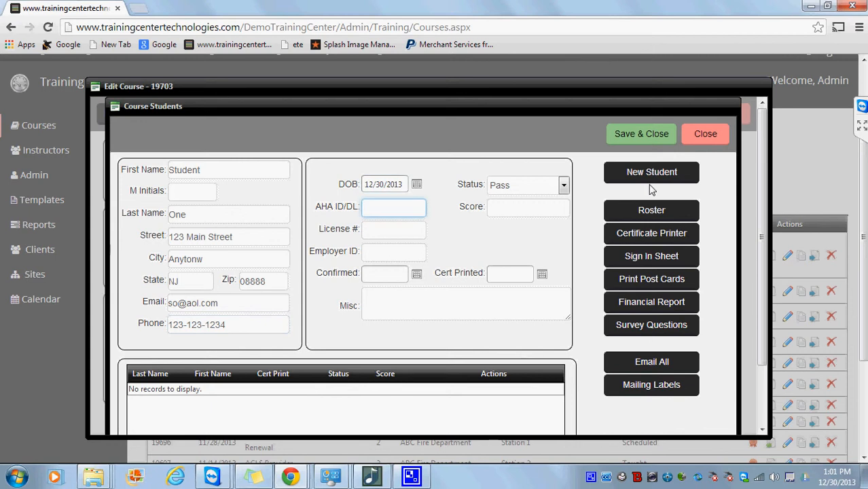
Try out entries in Student One's AHA ID/DL field, then clear it so it stays blank.
text(123123123)
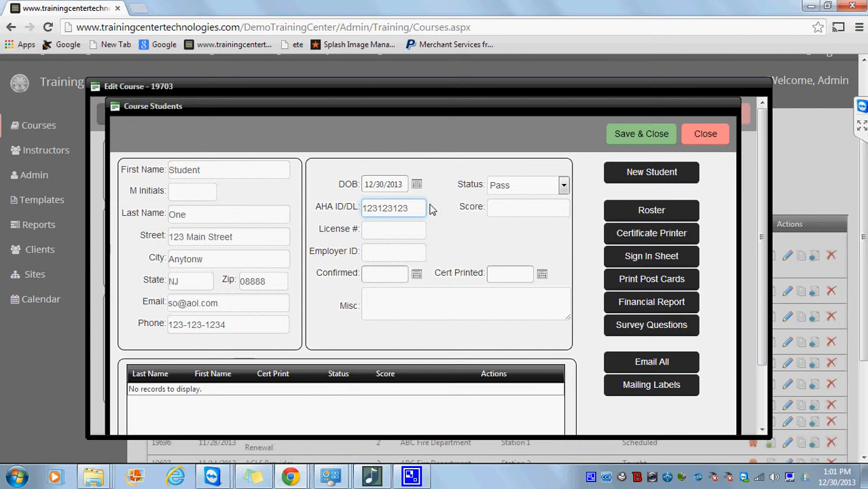
drag(418, 207, 291, 207)
text(M2020 00)
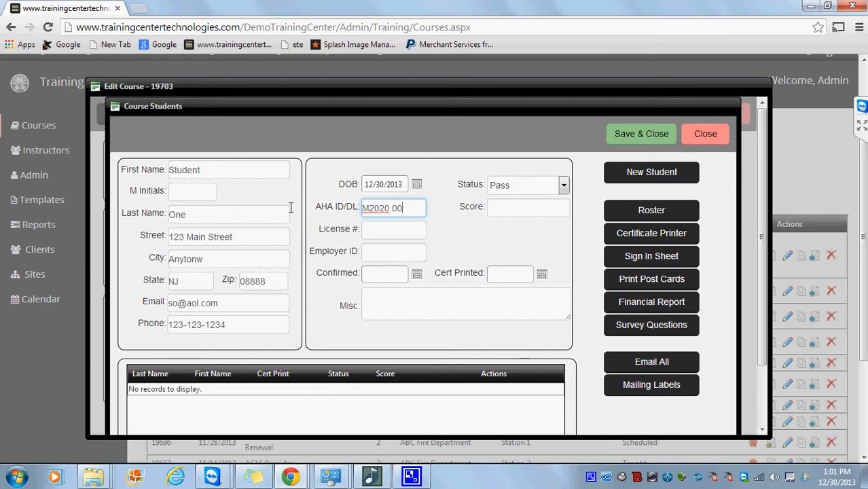
text(000 00000)
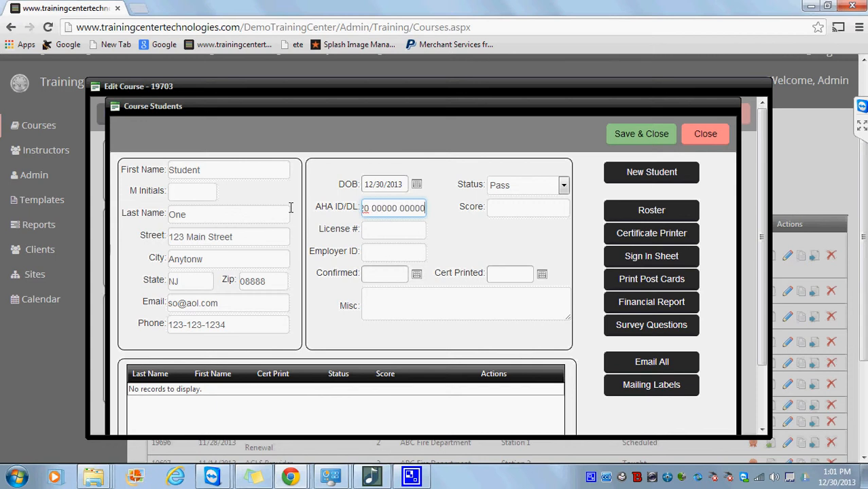
click(378, 230)
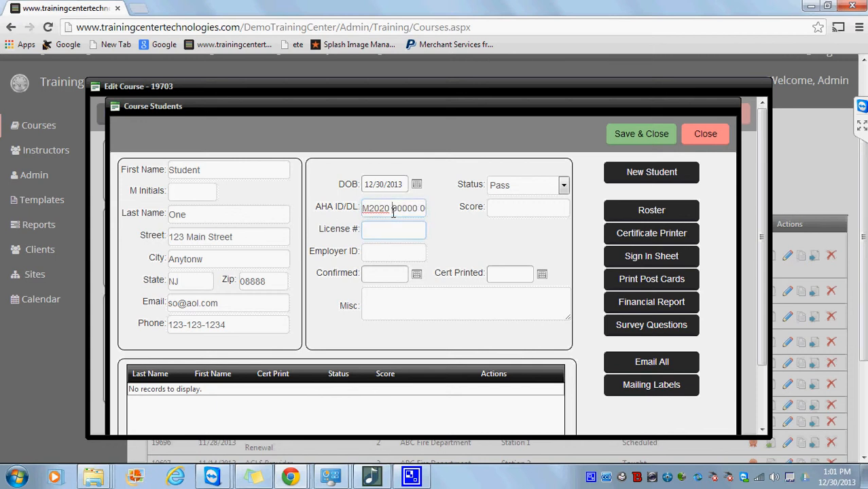
click(393, 212)
text(A)
triple_click(393, 212)
key(BackSpace)
Enter score 100, license number 123123 and the misc note 'comments' for Student One.
click(491, 213)
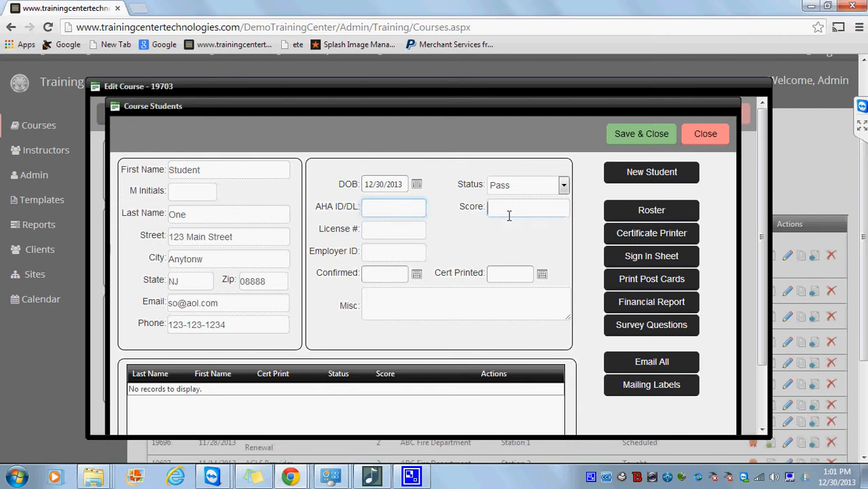
text(100)
click(409, 236)
text(123123)
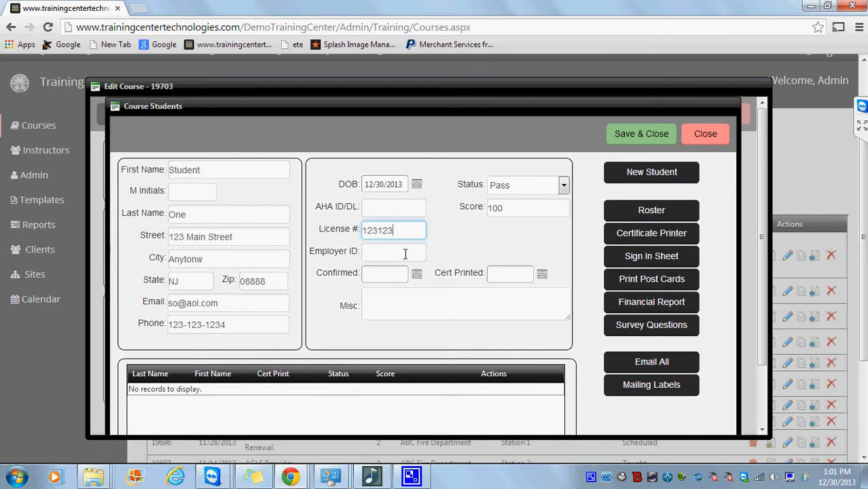
click(404, 254)
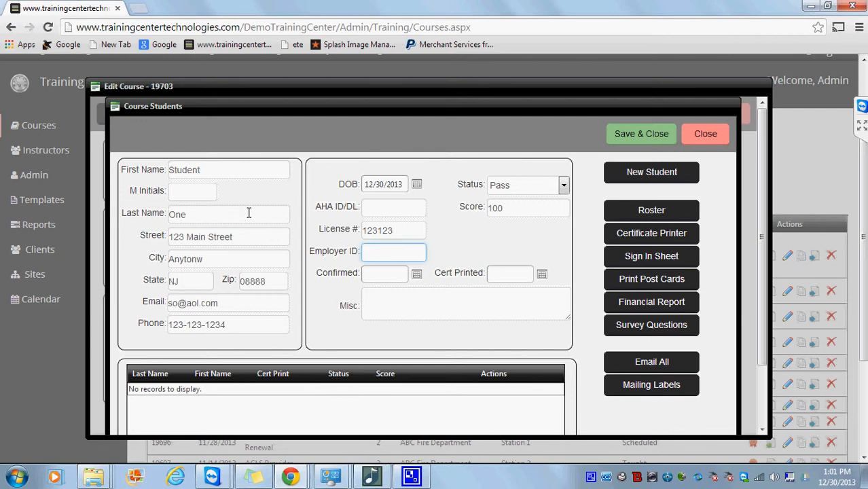
drag(225, 215, 152, 216)
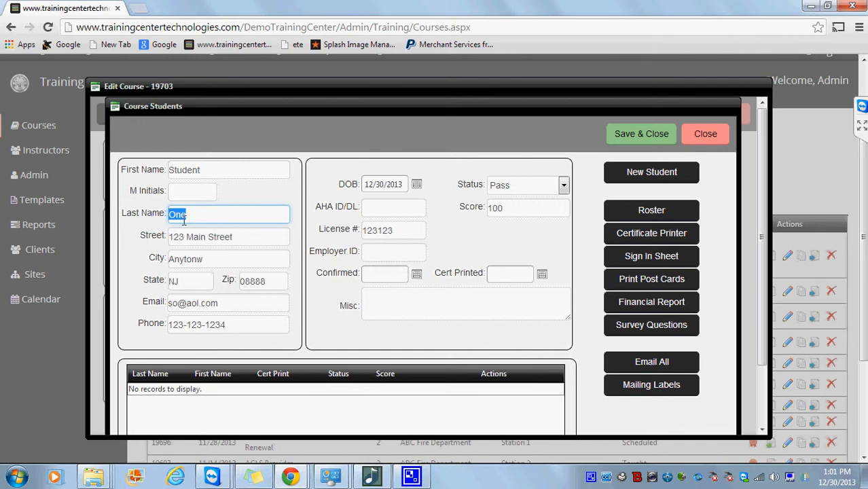
click(394, 229)
double_click(394, 229)
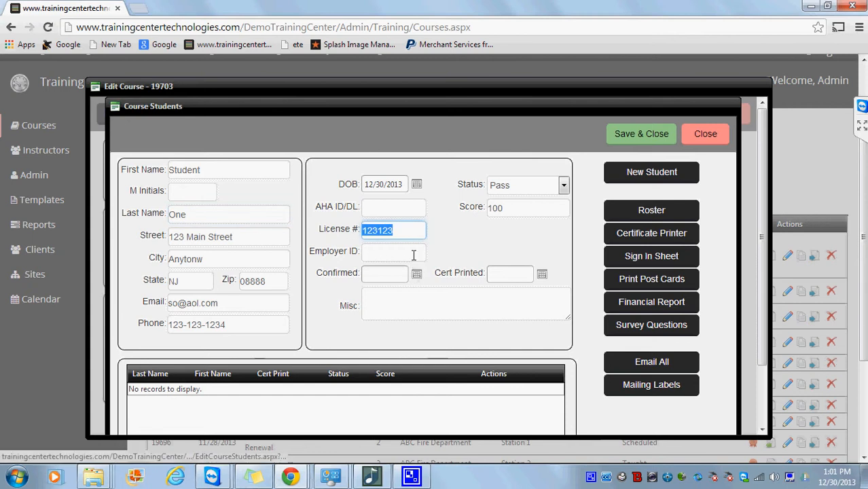
click(411, 253)
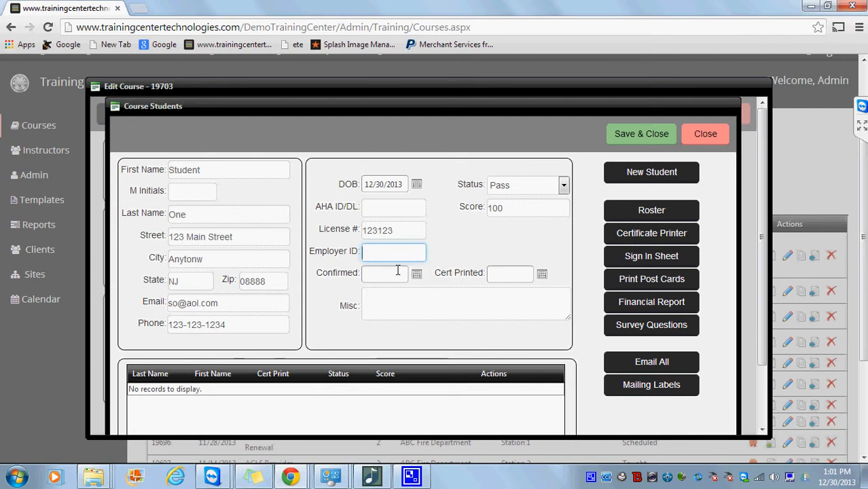
click(439, 302)
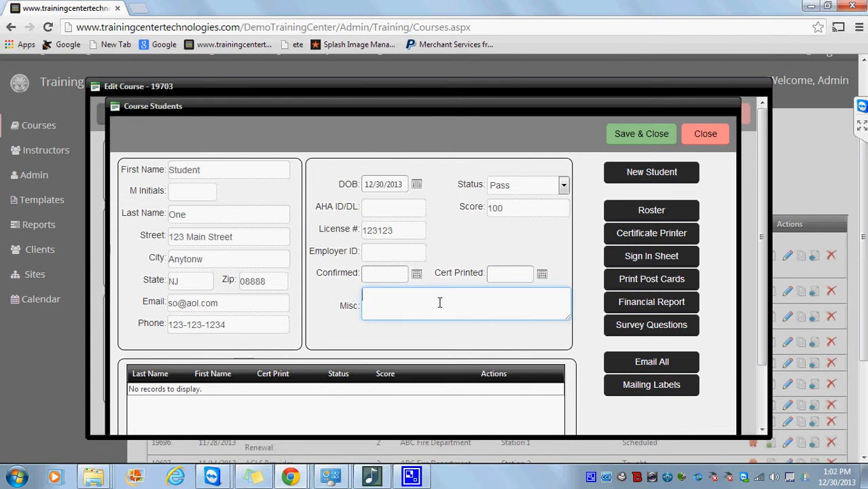
text(comments)
Save Student One, then add Student Two at 123 Main Street, Anytown, NJ 8880.
click(638, 175)
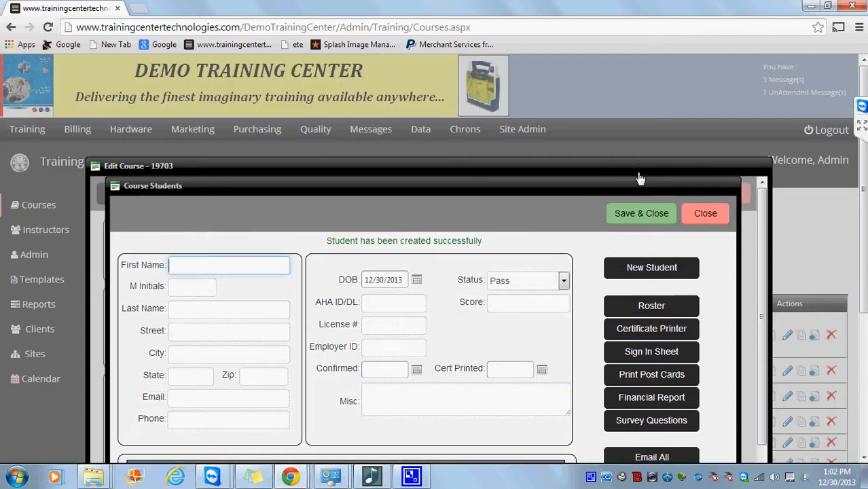
drag(861, 187, 863, 260)
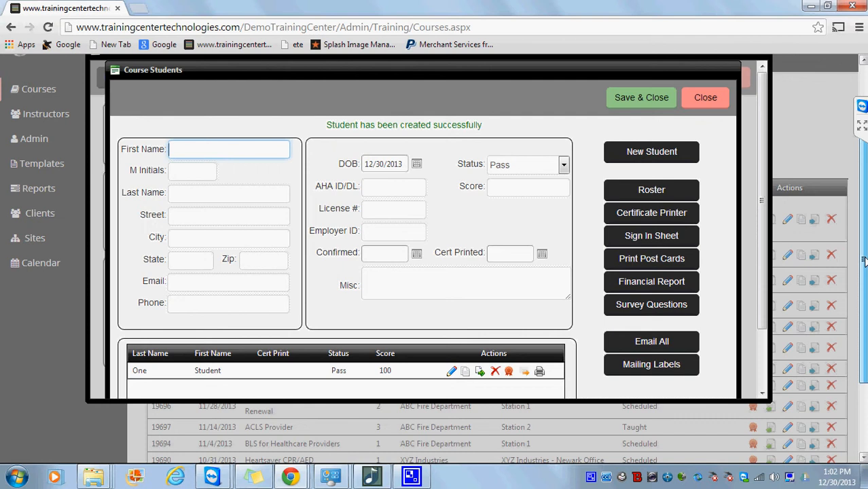
click(268, 149)
text(S)
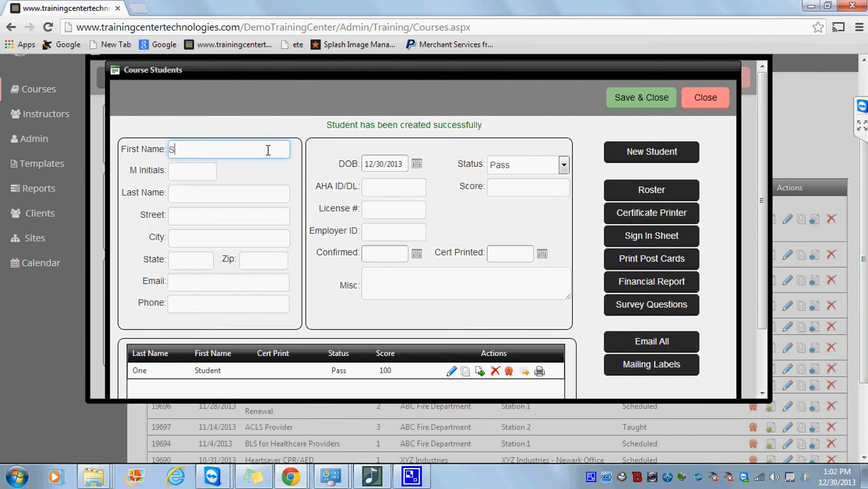
text(tudnet)
key(BackSpace)
key(BackSpace)
key(BackSpace)
text(ent)
key(Tab)
key(Tab)
text(Tw)
key(Tab)
text(123 Main Street)
key(Tab)
text(Any)
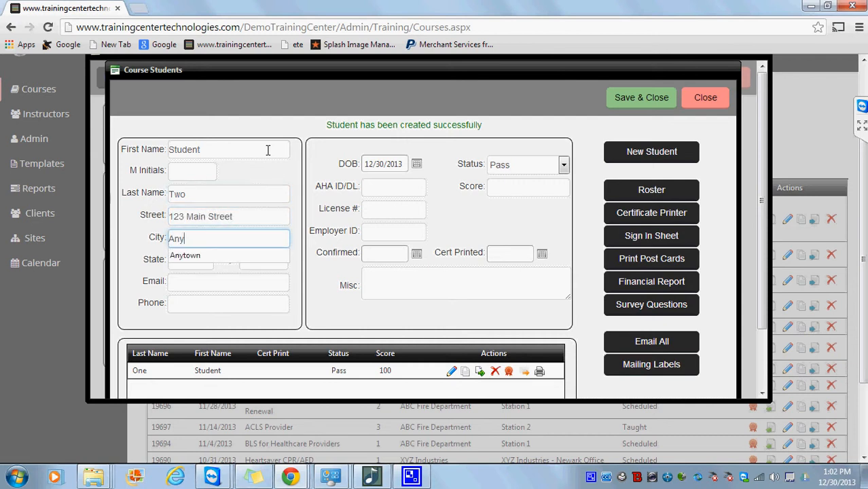
text(town)
key(Tab)
text(NJ)
key(Tab)
text(8880)
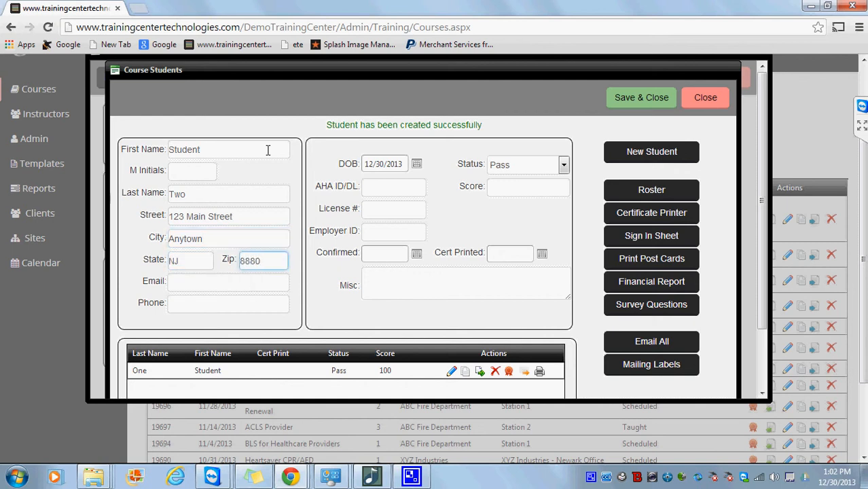
key(Return)
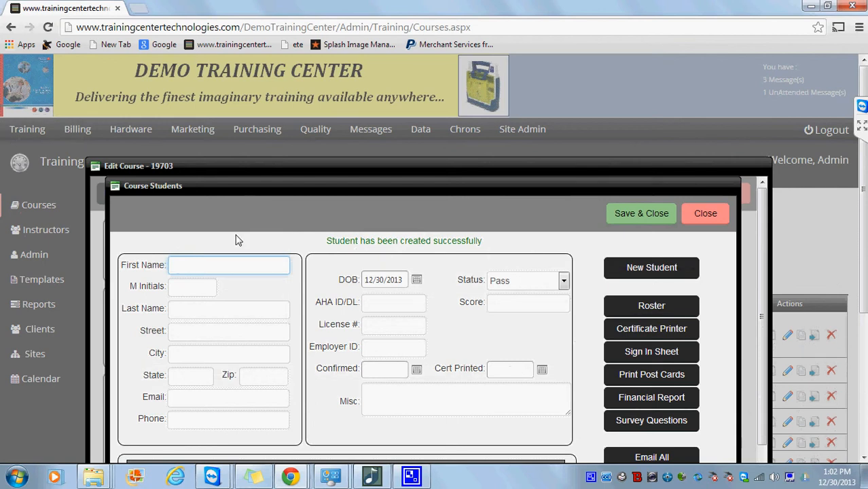
Add Student Three at 123 Main Street, Anytown, NJ 08880 and save to the course.
click(230, 260)
text(Student)
key(Tab)
text(Three)
key(Tab)
text(123 Main Street)
key(Tab)
text(Anytown)
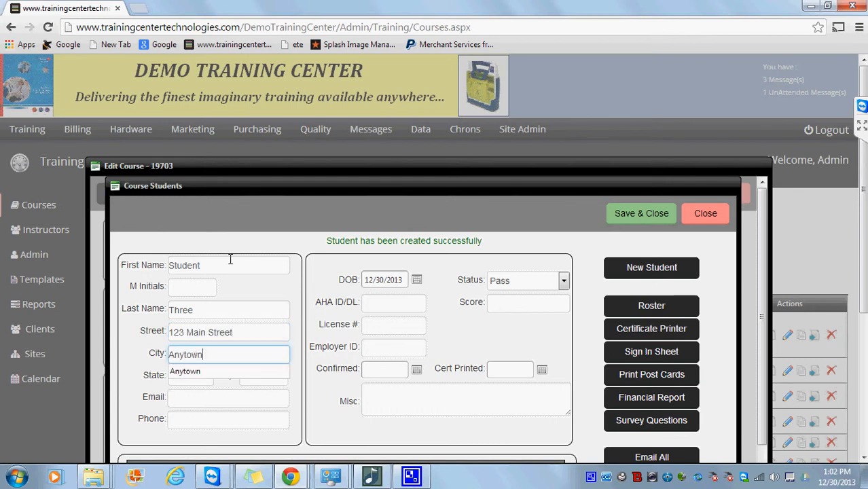
key(Tab)
text(NJ)
key(Tab)
text(08880)
click(651, 266)
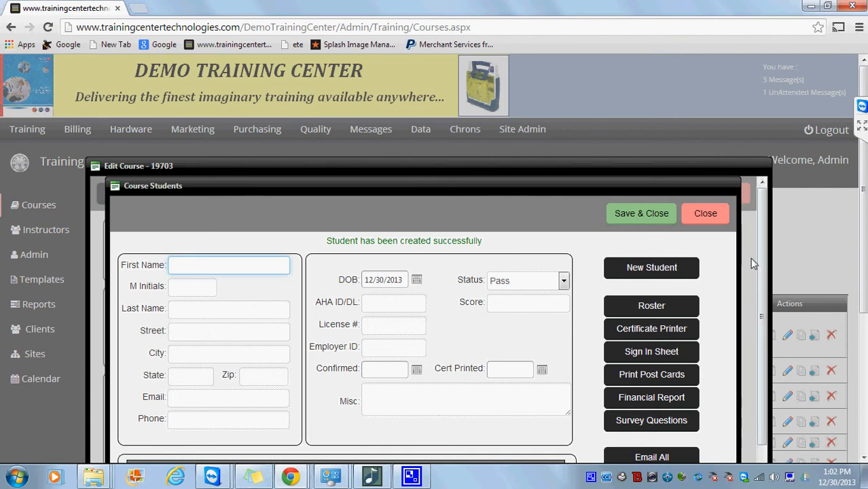
drag(761, 275, 773, 377)
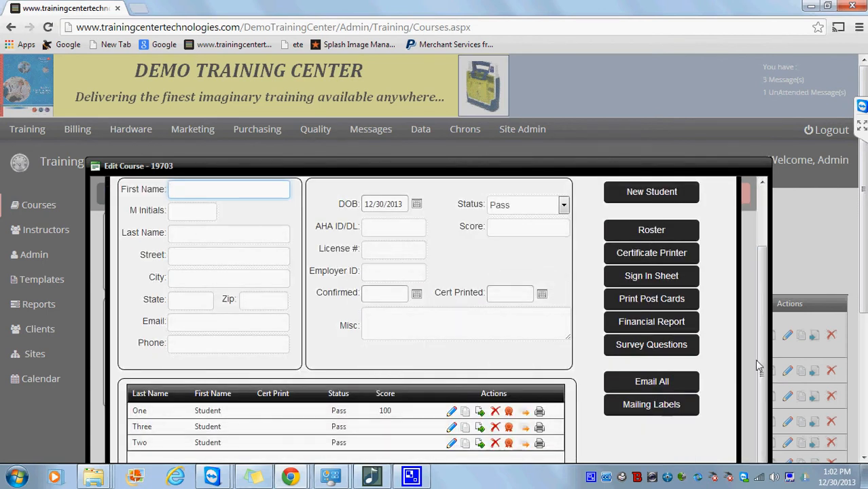
click(658, 233)
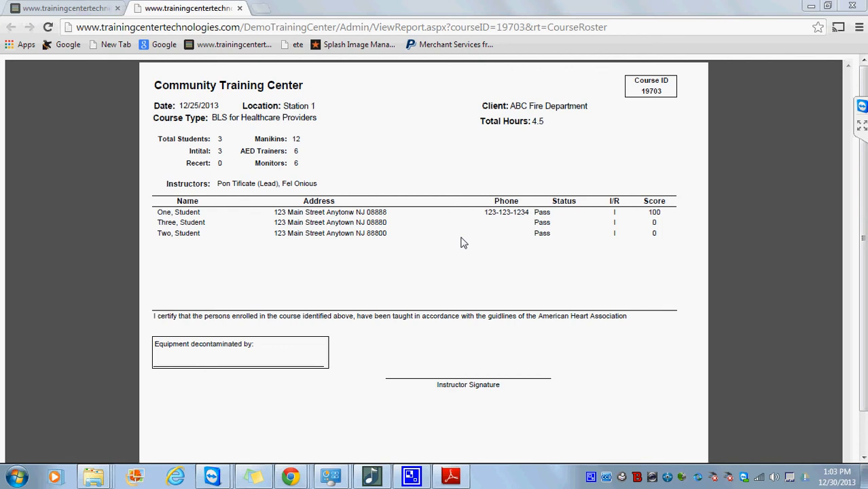
click(240, 9)
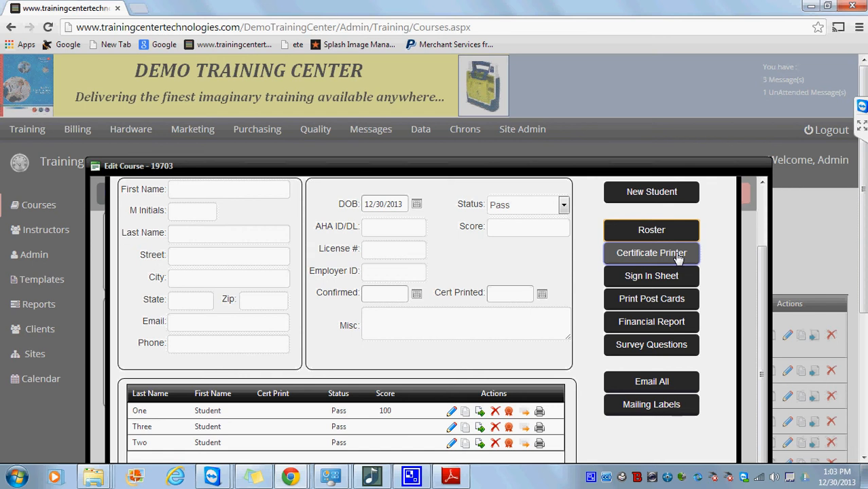
click(652, 253)
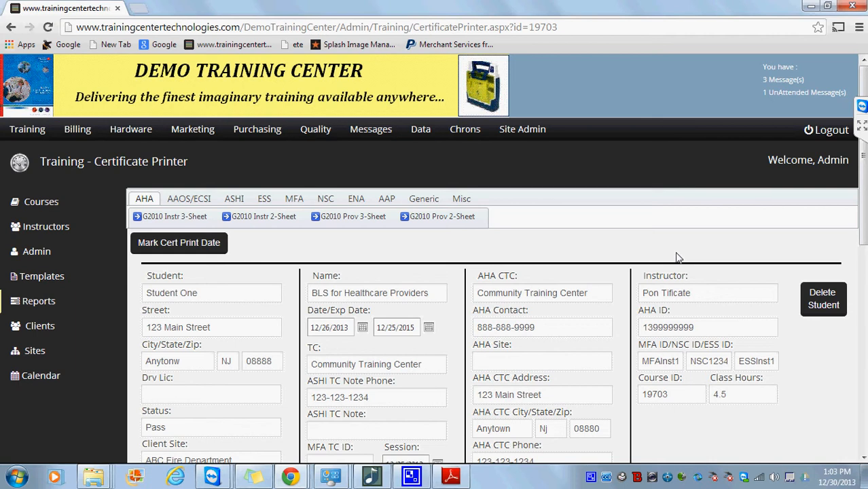
drag(862, 243, 854, 135)
click(191, 199)
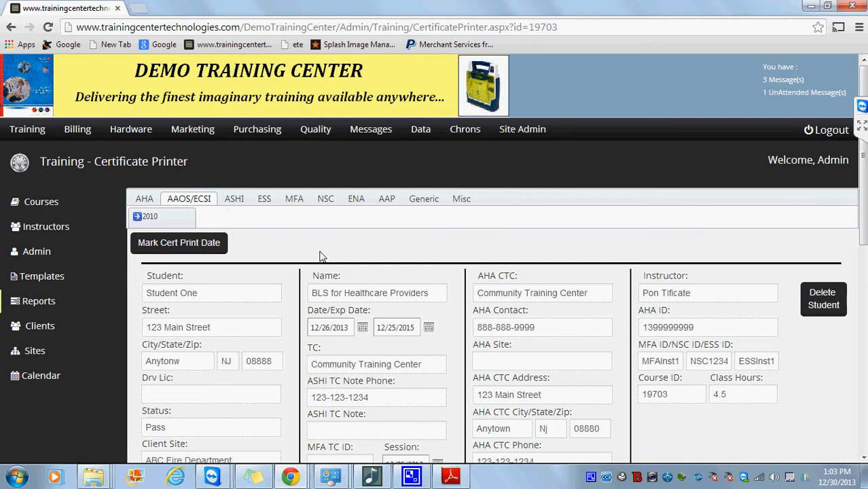
click(234, 199)
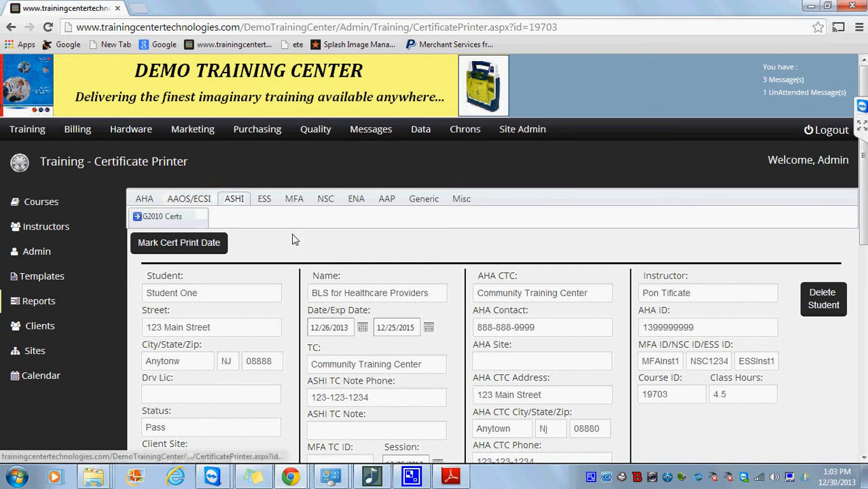
click(269, 204)
click(292, 204)
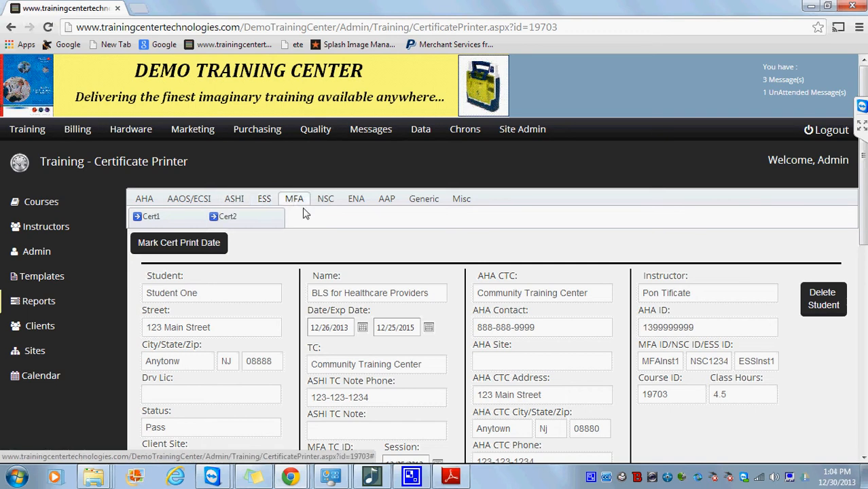
click(324, 201)
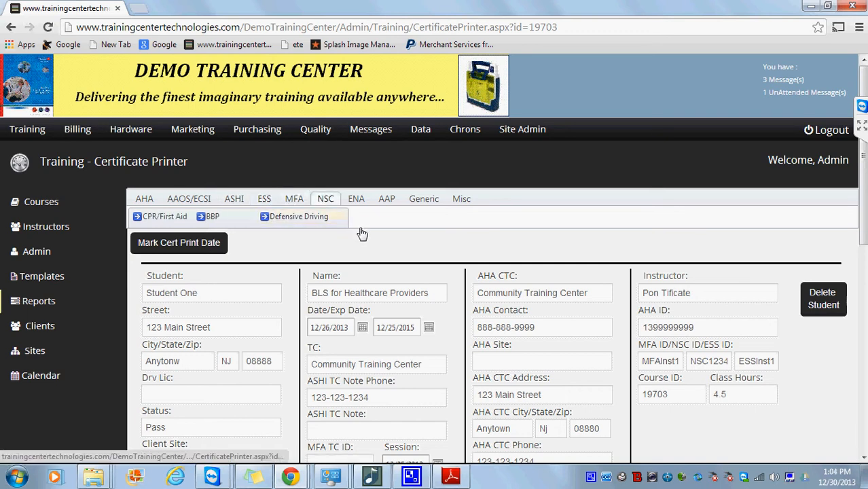
click(357, 202)
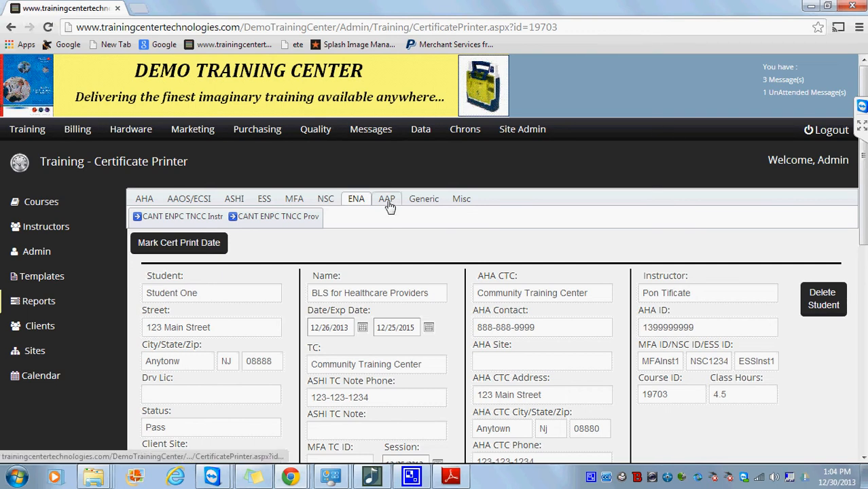
click(387, 201)
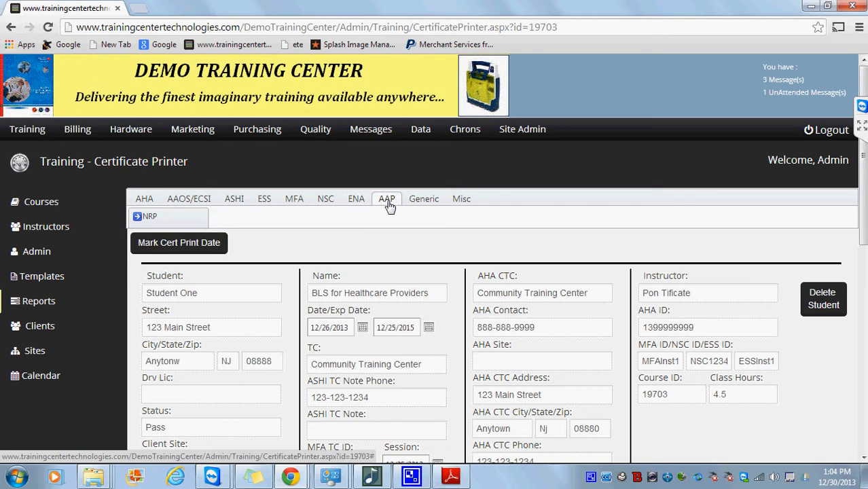
click(418, 203)
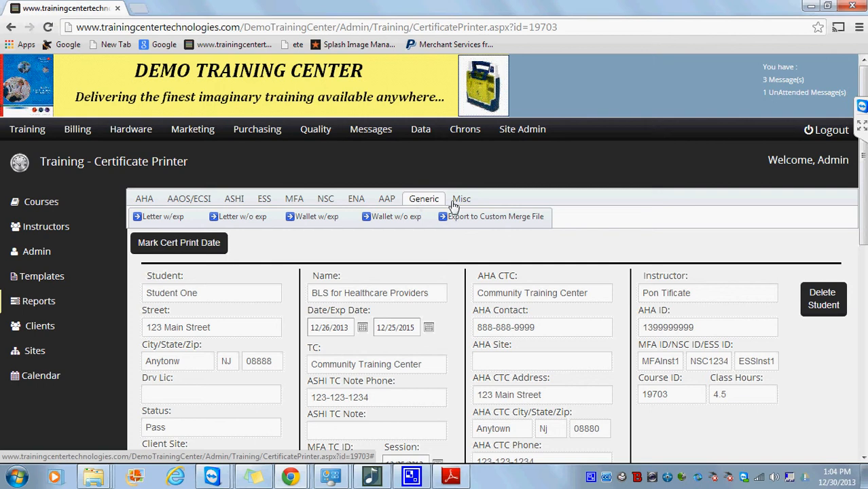
click(143, 201)
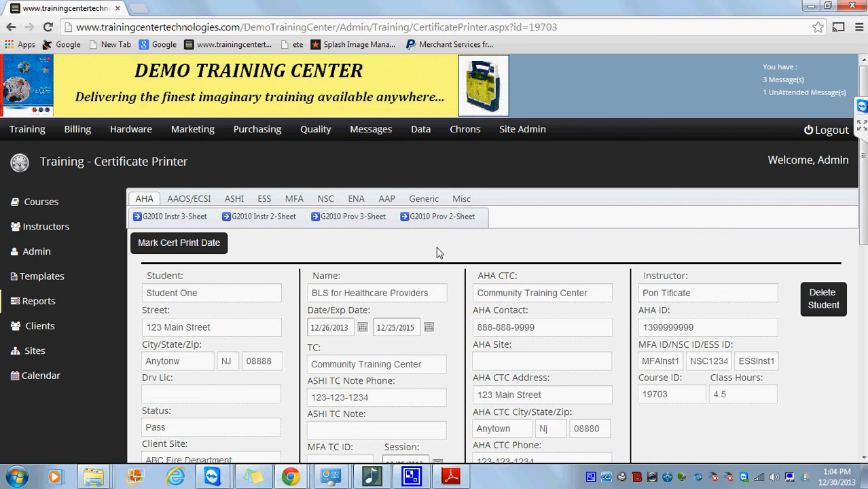
Generate the G2010 Prov 2-Sheet certificates for course 19703.
click(440, 218)
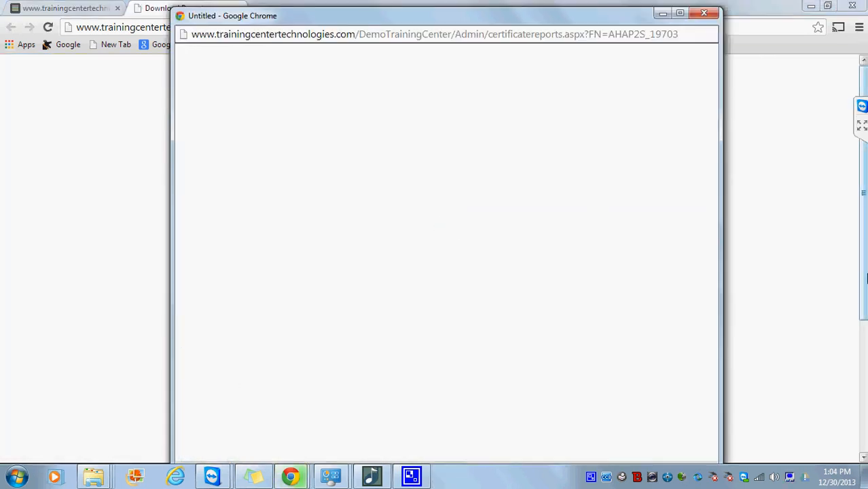
scroll(575, 405, down, 2)
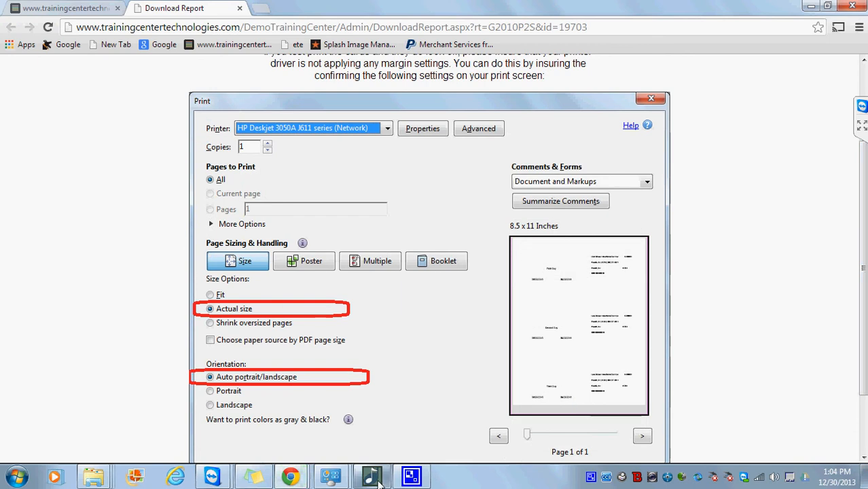
mouse_move(291, 477)
Maximize the Untitled report popup, keep the download, and open AHAP2S_19703.pdf.
click(479, 426)
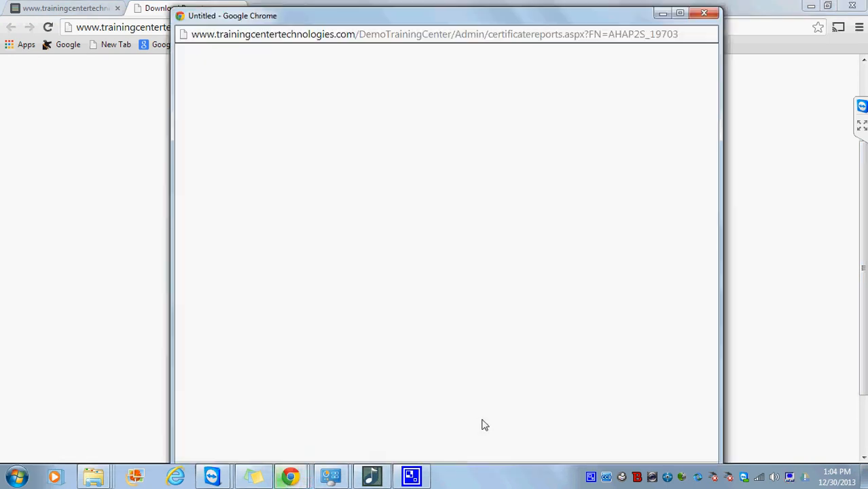
double_click(627, 12)
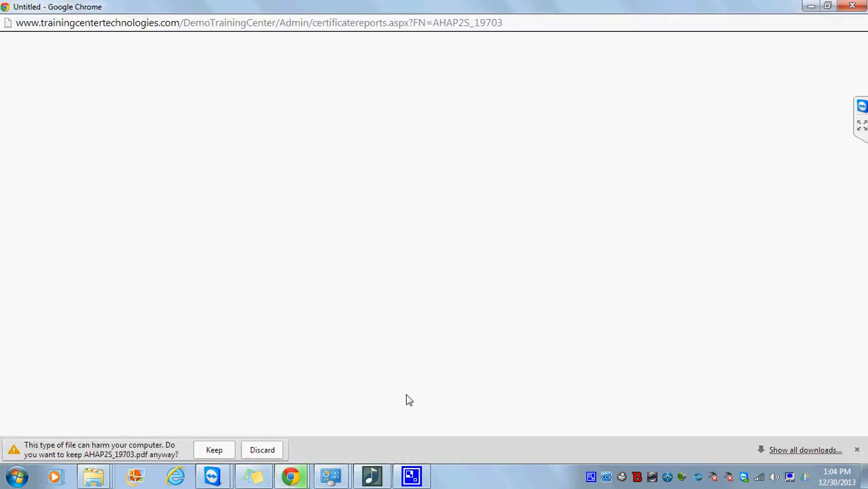
click(216, 451)
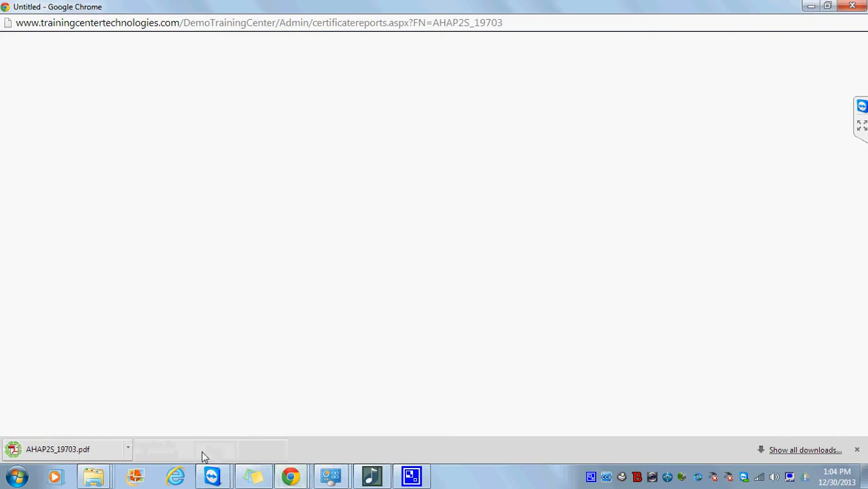
click(89, 453)
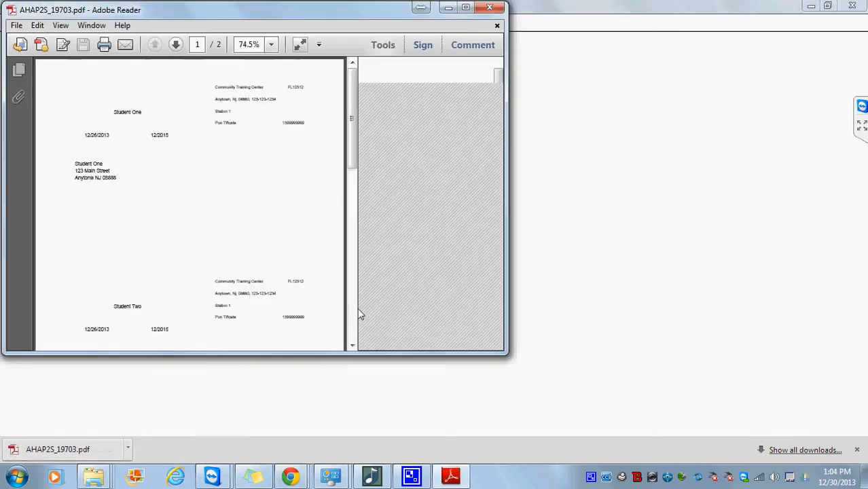
Review the certificates for Student One through Three, then close Adobe Reader and the Untitled popup.
click(467, 10)
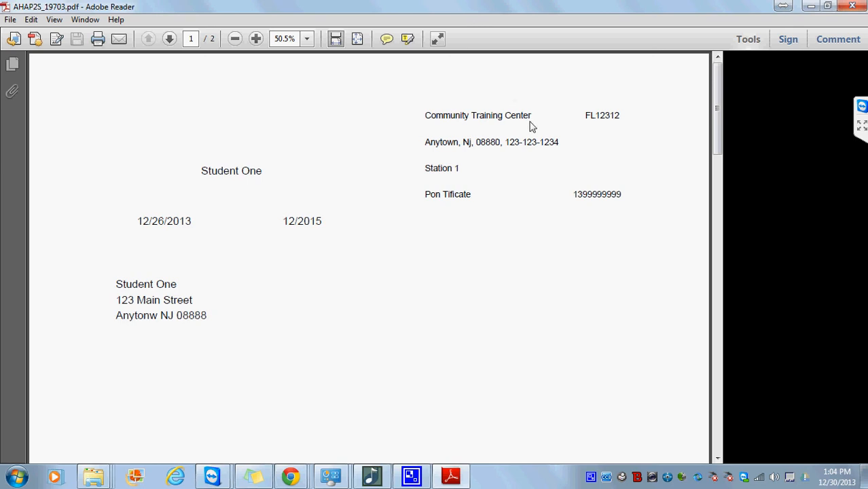
drag(717, 127, 725, 288)
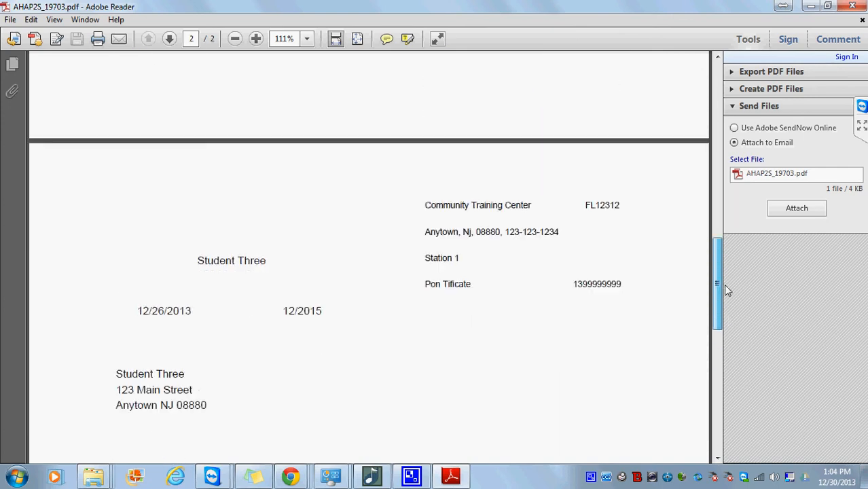
click(861, 5)
click(853, 6)
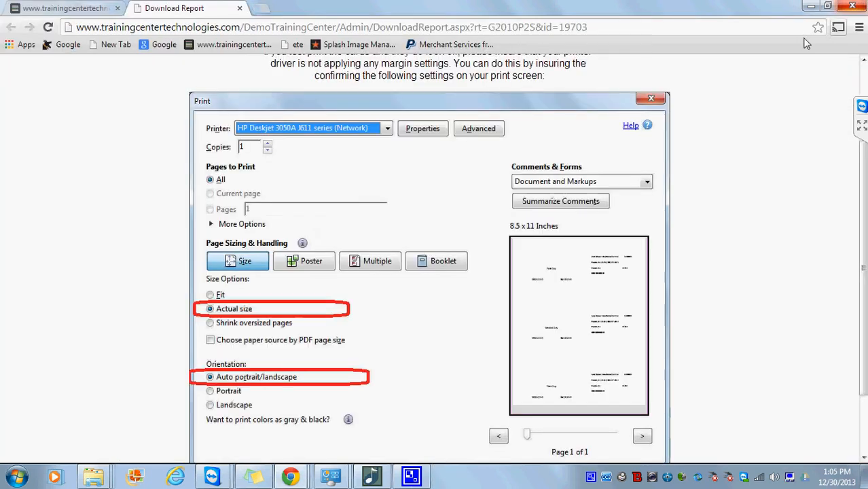
Close the Download Report tab and return to the Courses list showing course 19703 as Scheduled.
click(239, 8)
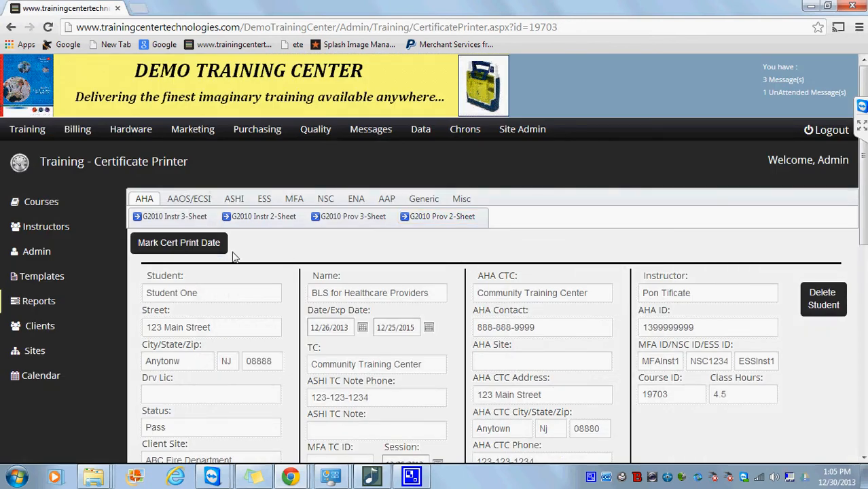
click(46, 203)
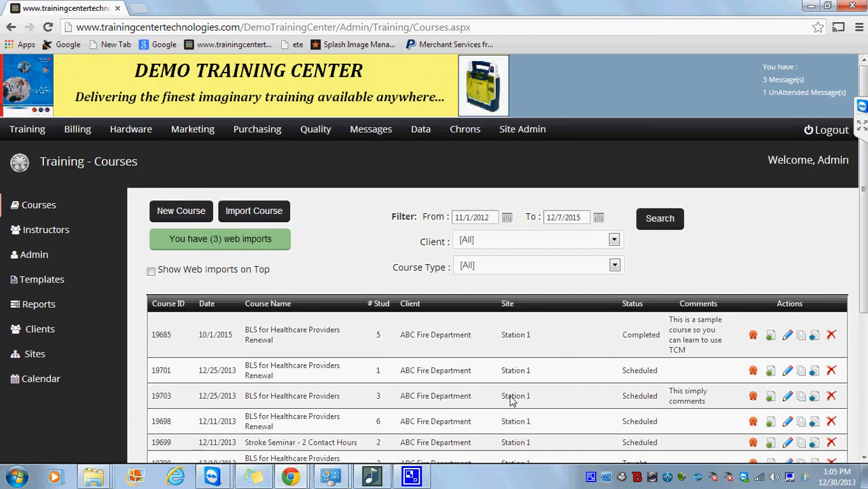
drag(508, 399, 294, 400)
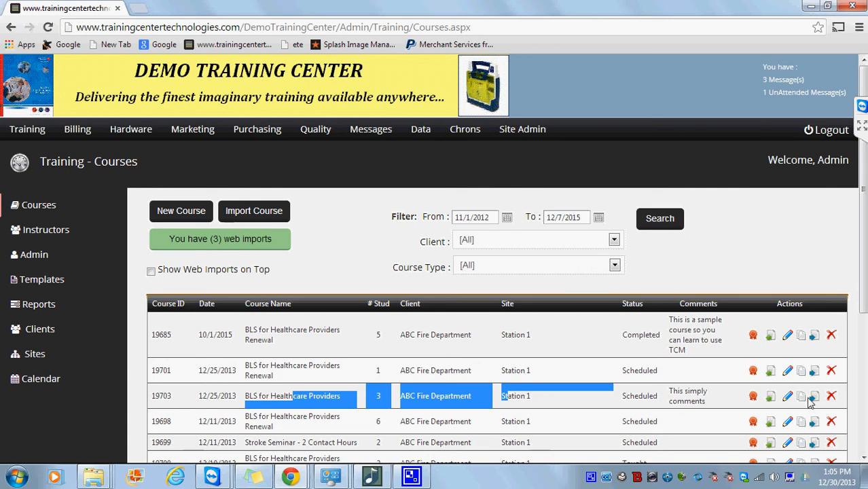
Edit course 19703, change its Status to Completed, and save.
click(787, 395)
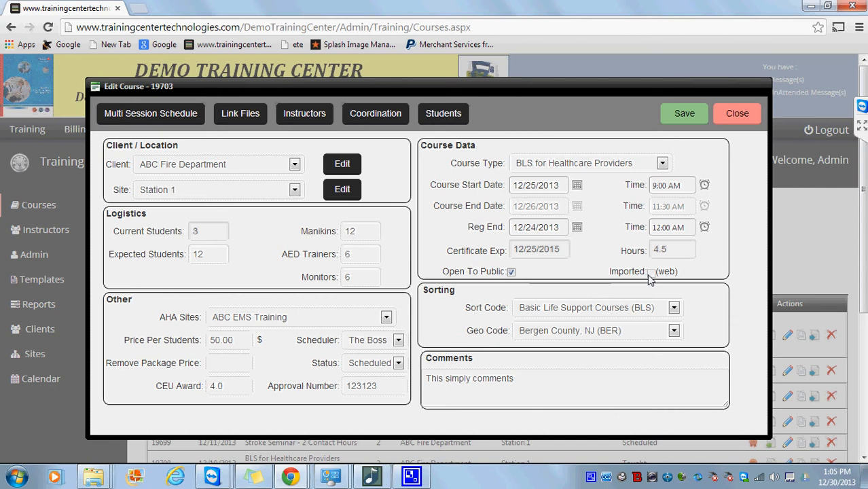
click(399, 363)
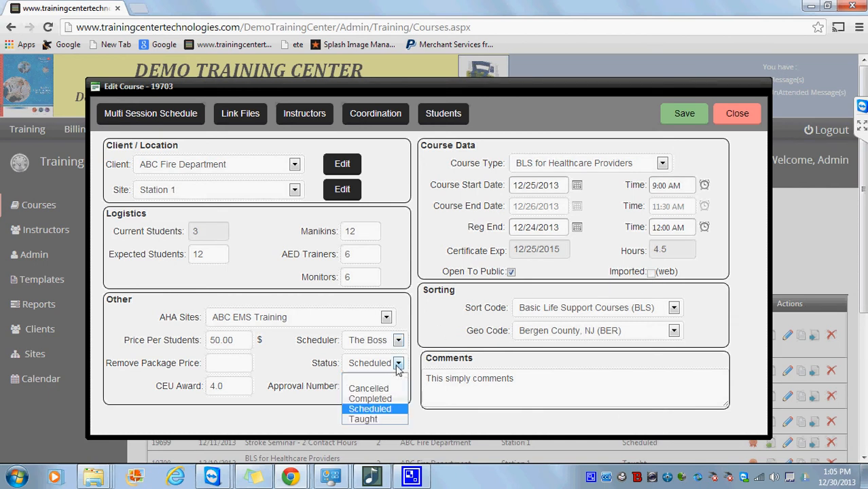
click(370, 398)
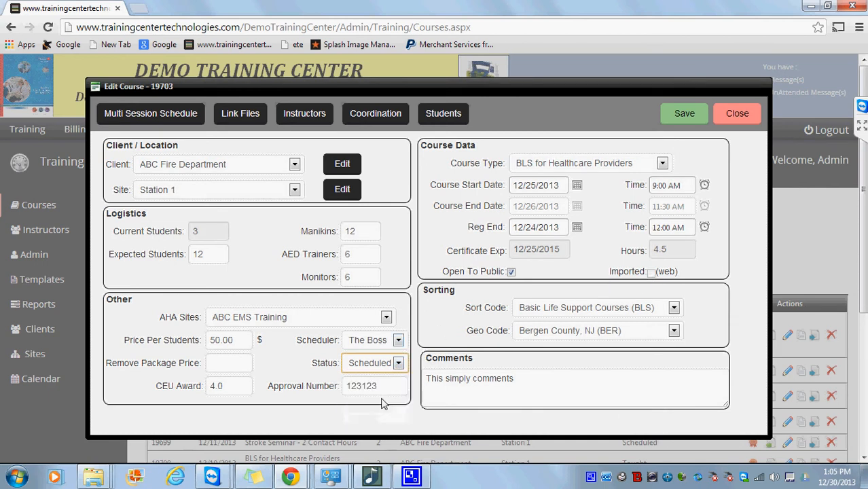
click(665, 115)
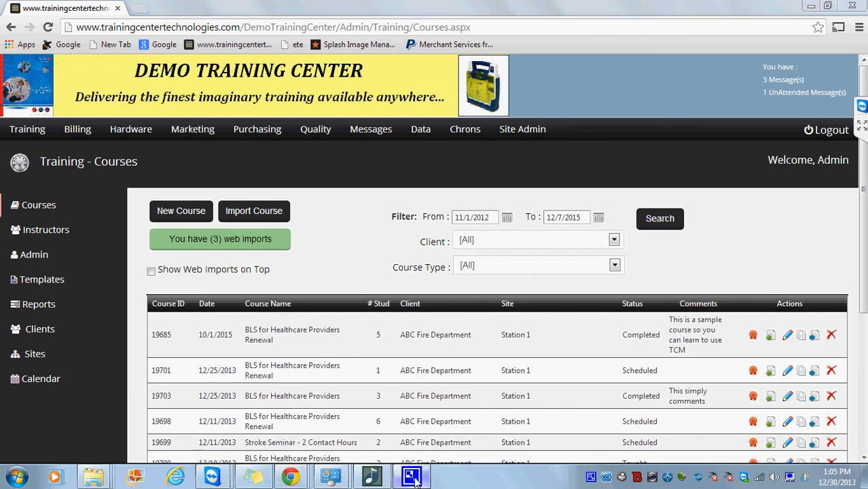
click(590, 477)
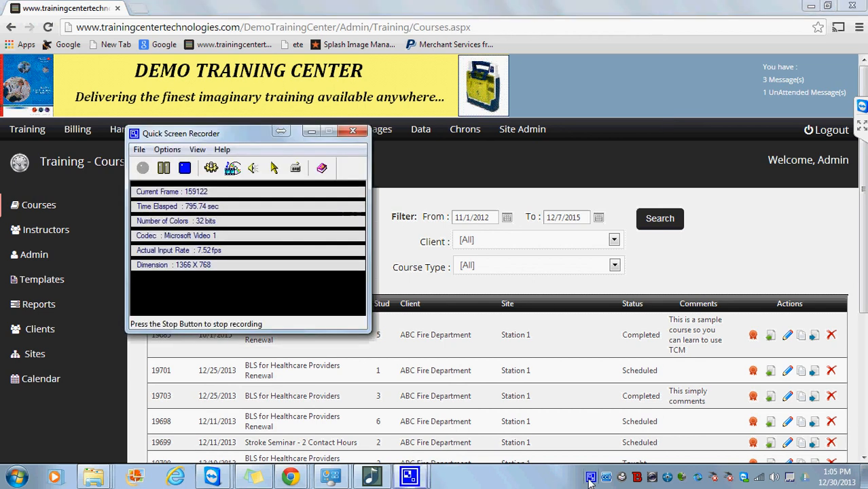